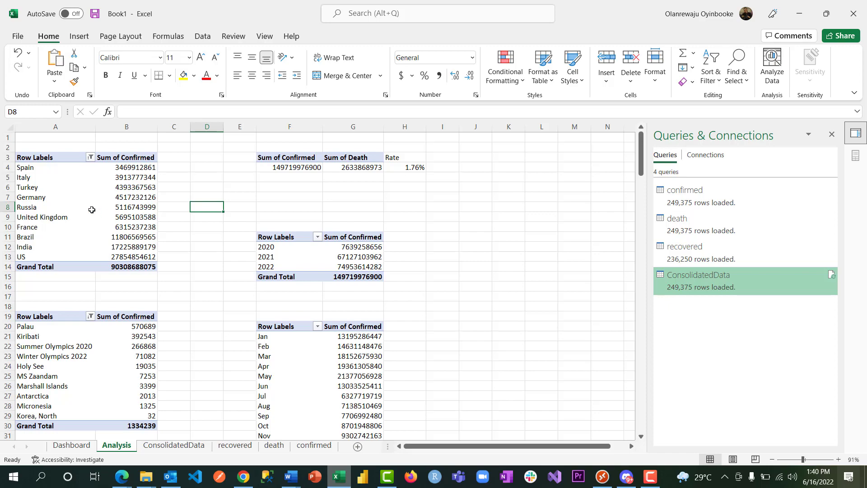
Insert a clustered bar PivotChart of Sum of Confirmed by Country/Region from the country pivot.
{"action": "left_click", "coordinate": [42, 207]}
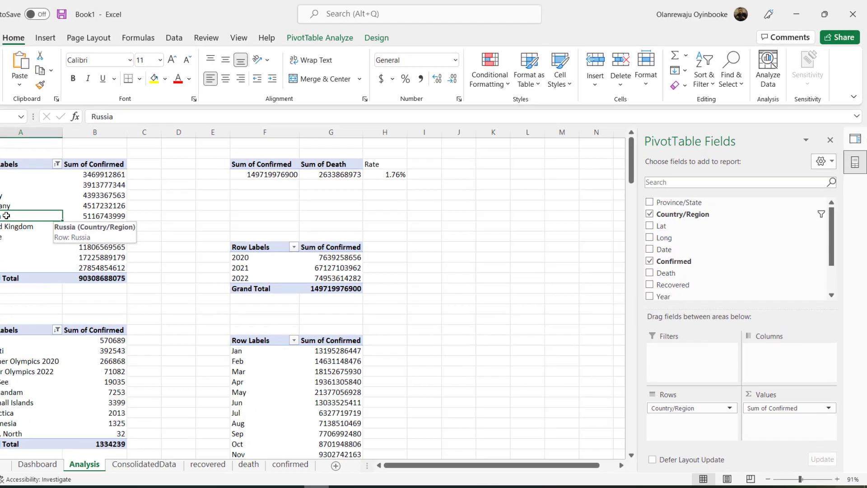
{"action": "left_click", "coordinate": [344, 38]}
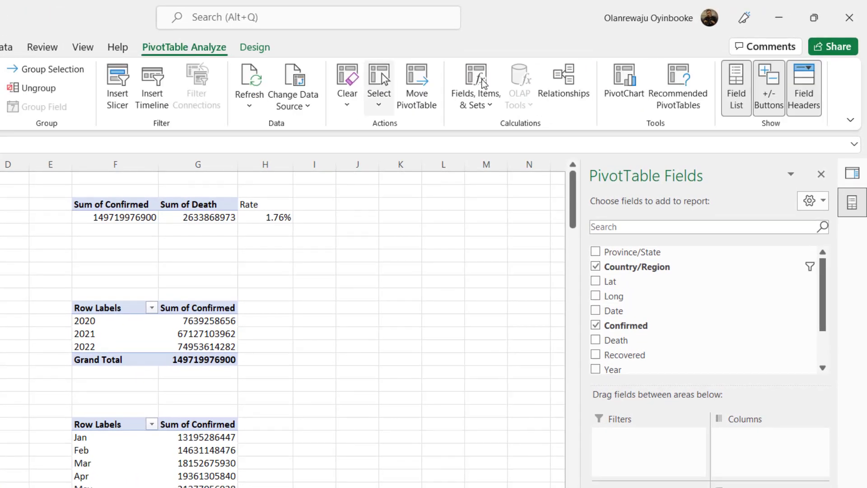
{"action": "left_click", "coordinate": [619, 79]}
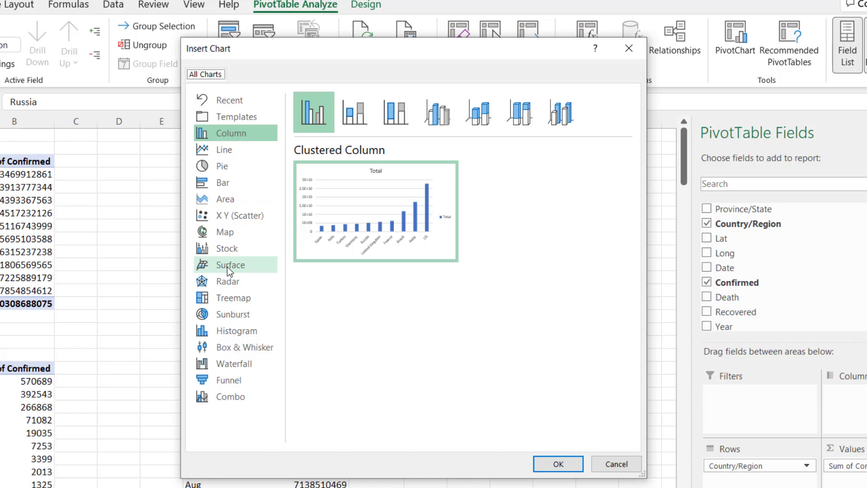
{"action": "left_click", "coordinate": [233, 262]}
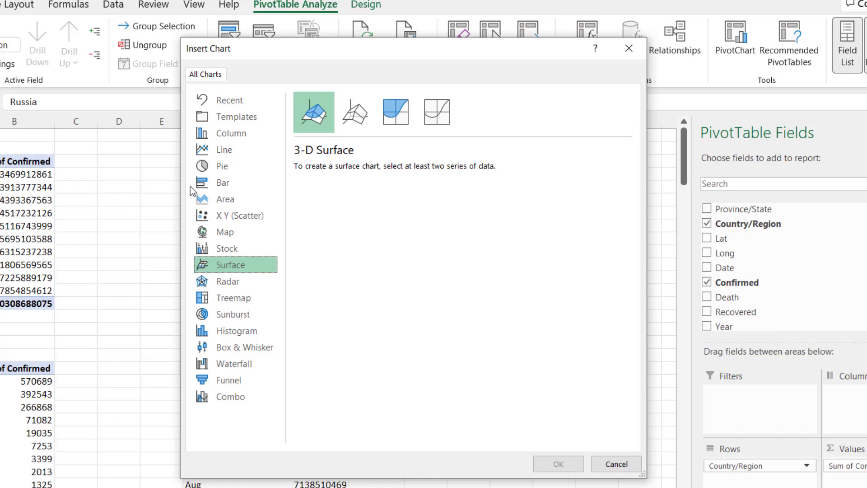
{"action": "left_click", "coordinate": [221, 183]}
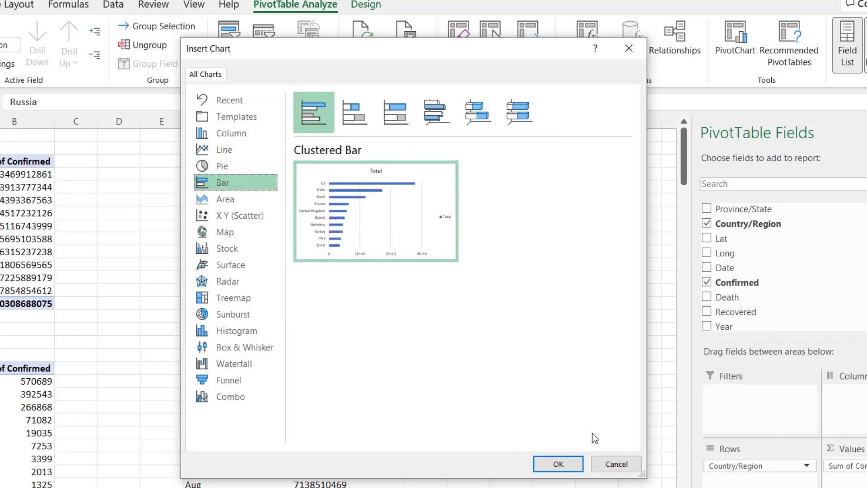
{"action": "left_click", "coordinate": [560, 464]}
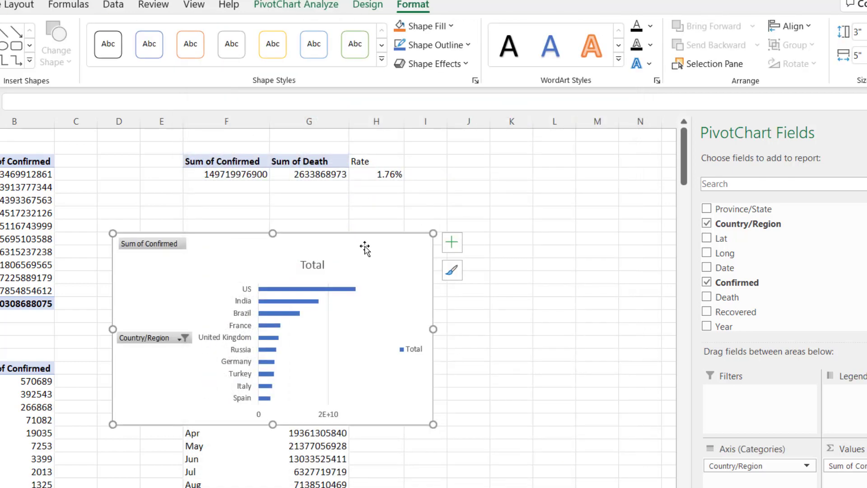
Move the bar chart over the country table and hide all its field buttons.
{"action": "left_click_drag", "start_coordinate": [413, 245], "coordinate": [289, 176]}
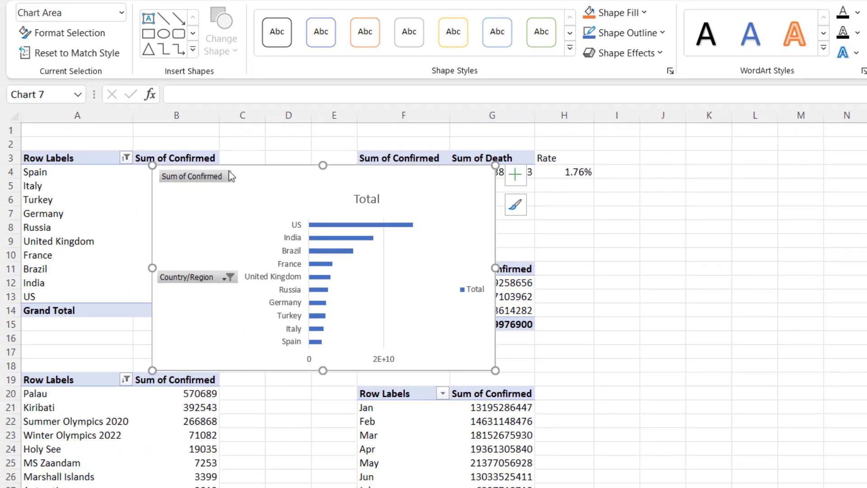
{"action": "right_click", "coordinate": [202, 181]}
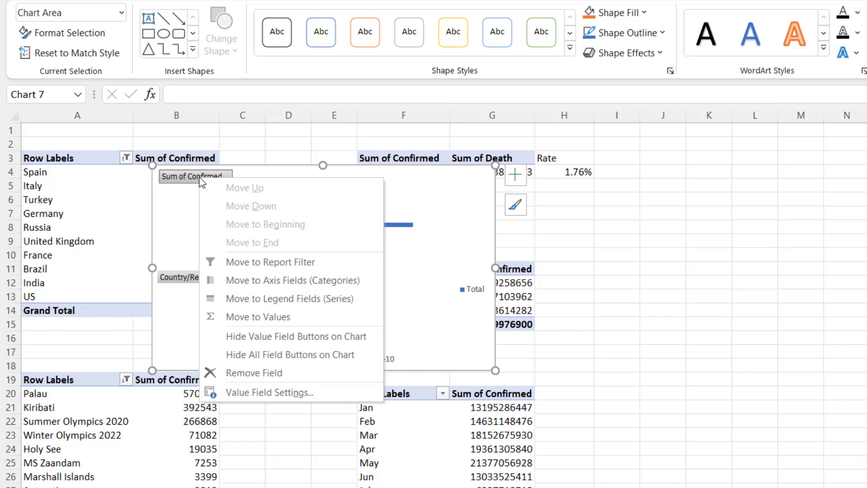
{"action": "left_click", "coordinate": [255, 355]}
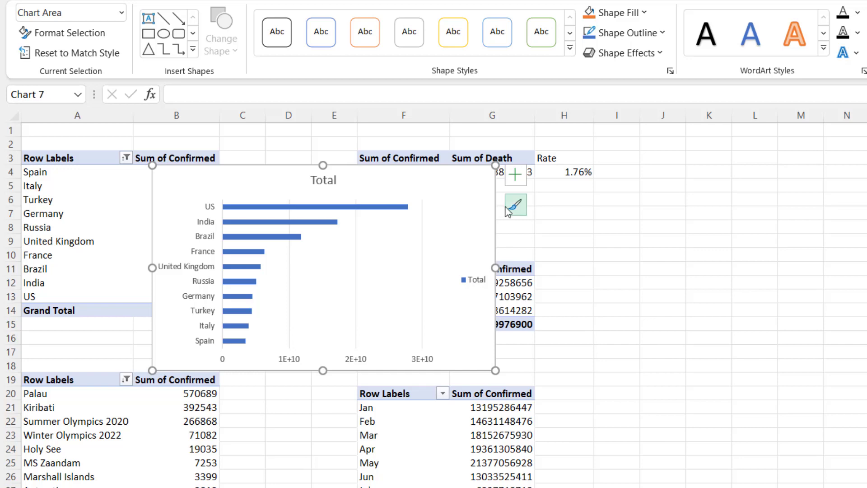
Remove the chart's legend, gridlines and Total title.
{"action": "left_click", "coordinate": [516, 175]}
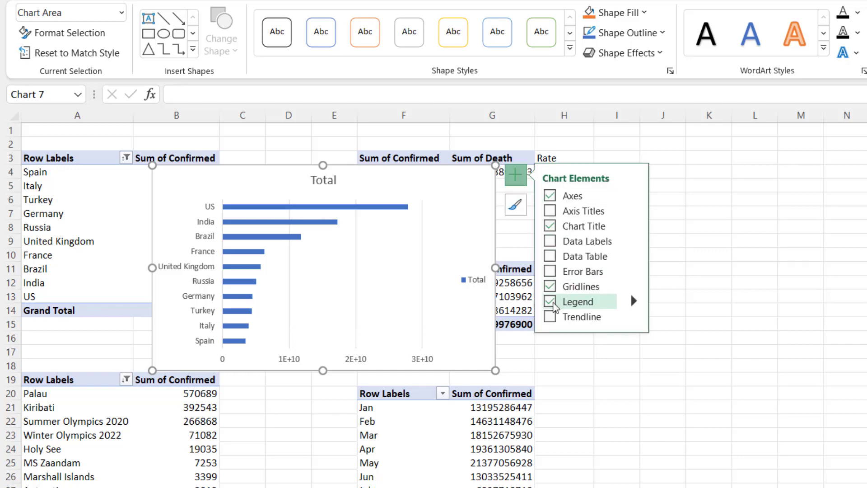
{"action": "left_click", "coordinate": [548, 303]}
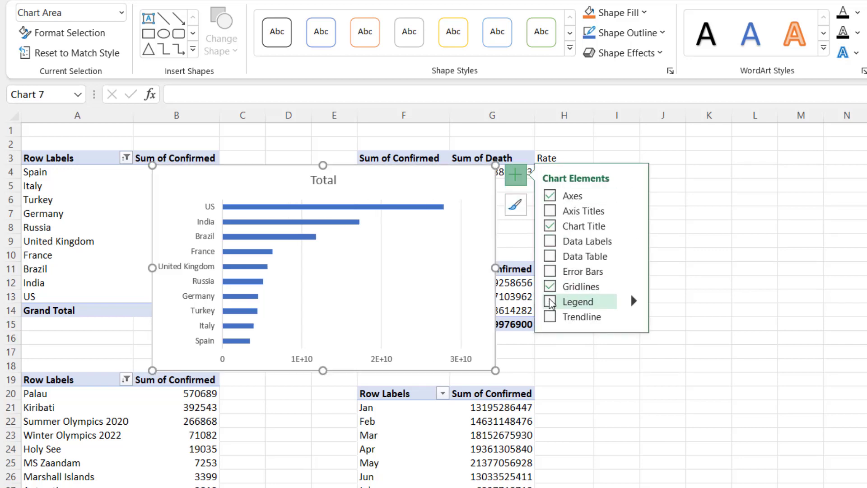
{"action": "left_click", "coordinate": [550, 287]}
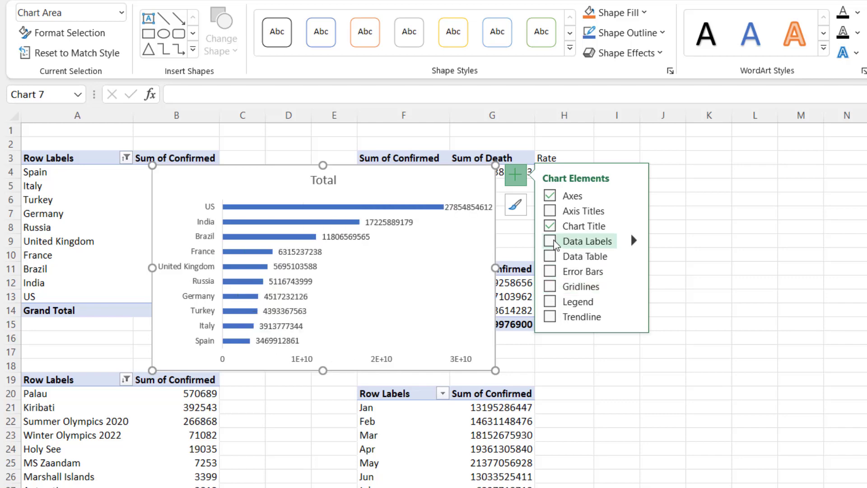
{"action": "left_click", "coordinate": [552, 229]}
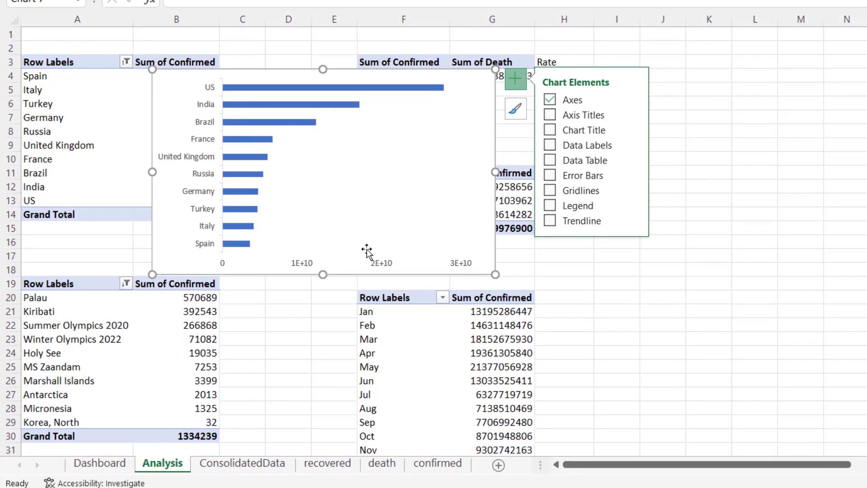
Filter the upper country pivot to the top 5 countries and shift its chart right.
{"action": "left_click", "coordinate": [125, 61]}
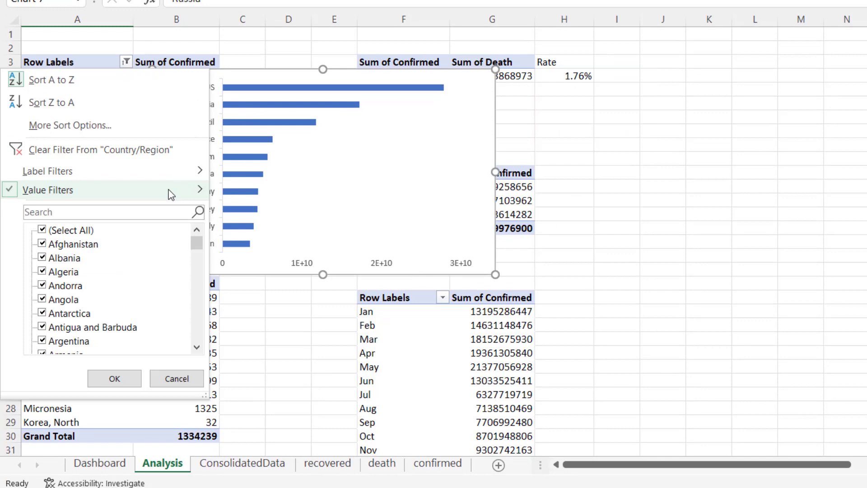
{"action": "mouse_move", "coordinate": [184, 195]}
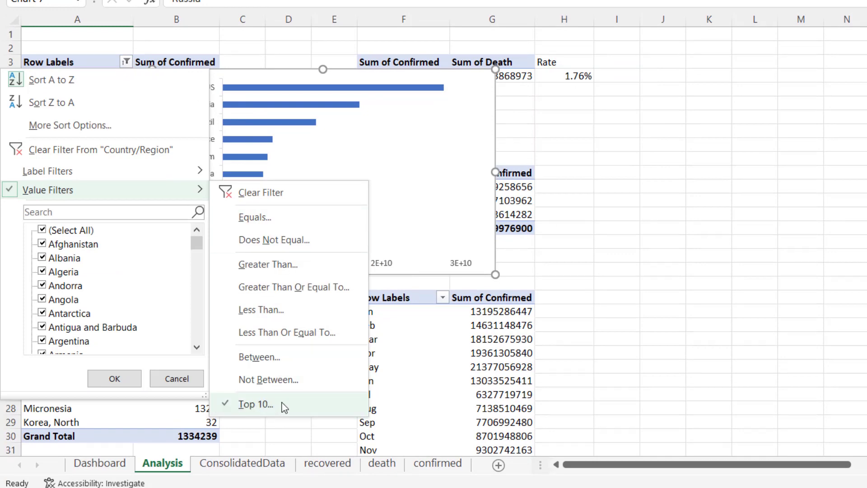
{"action": "left_click", "coordinate": [256, 404]}
{"action": "left_click_drag", "start_coordinate": [520, 141], "coordinate": [493, 145]}
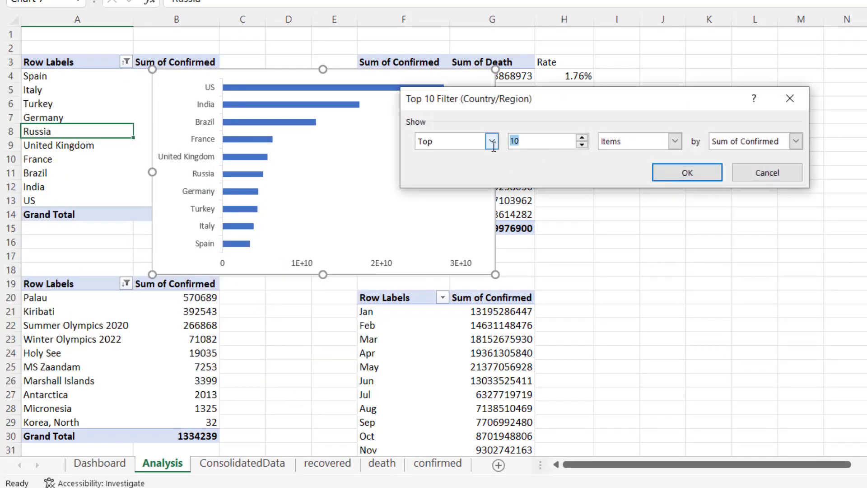
{"action": "type", "text": "5"}
{"action": "left_click", "coordinate": [677, 168]}
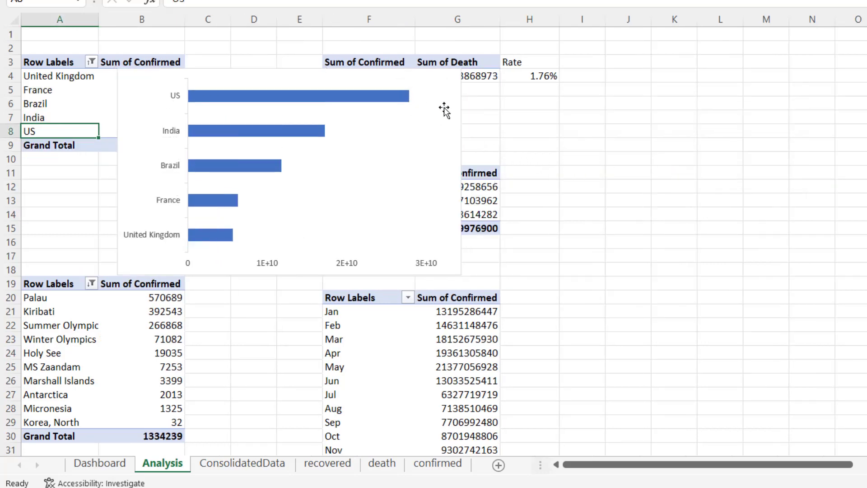
{"action": "left_click_drag", "start_coordinate": [446, 110], "coordinate": [589, 110]}
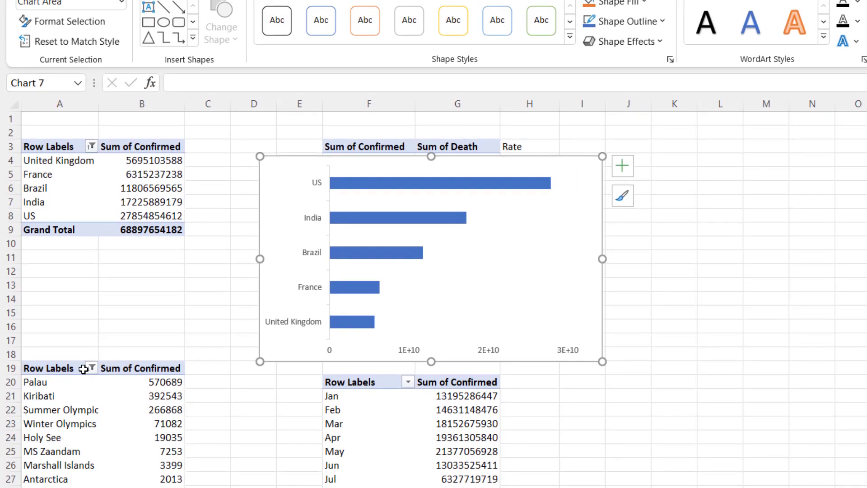
Filter the lower pivot to the bottom 5 countries, totaling 14022.
{"action": "left_click", "coordinate": [91, 368]}
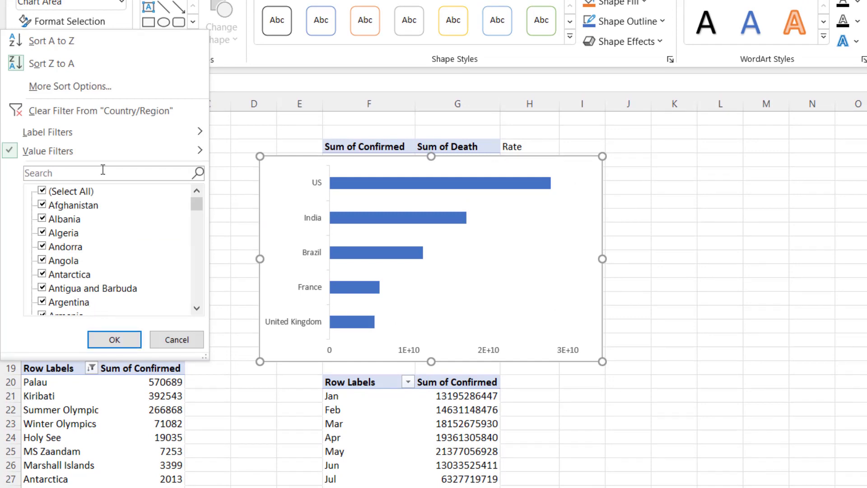
{"action": "mouse_move", "coordinate": [98, 152]}
{"action": "left_click", "coordinate": [255, 363]}
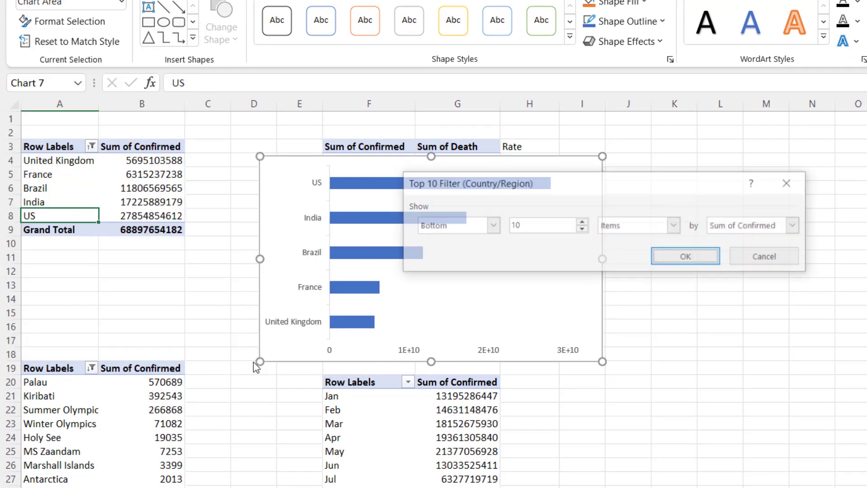
{"action": "left_click_drag", "start_coordinate": [520, 225], "coordinate": [506, 224]}
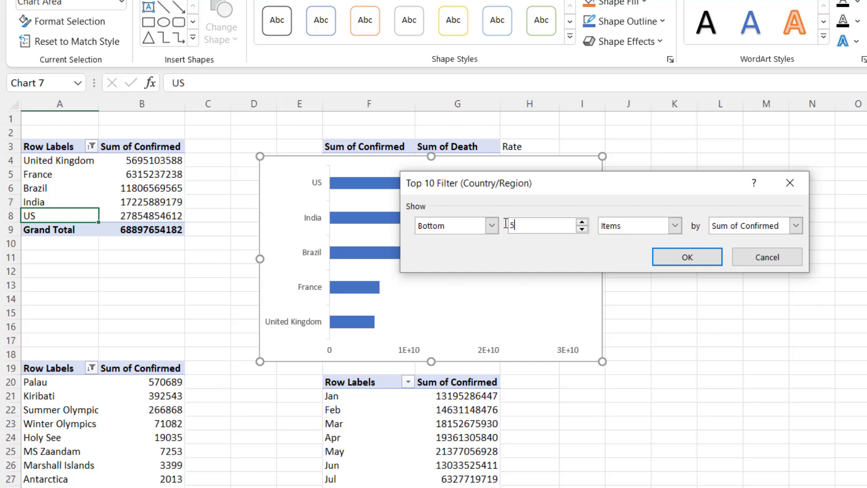
{"action": "left_click", "coordinate": [705, 257]}
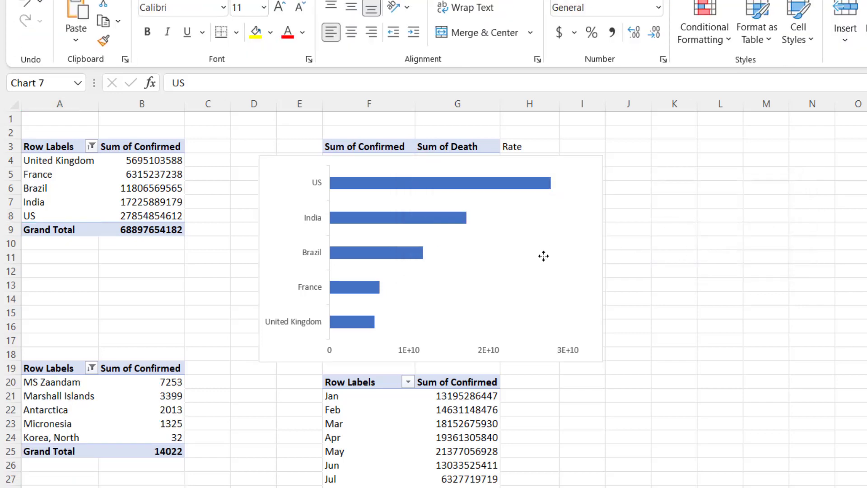
Select the chart's bars, briefly trying the single US bar without changes.
{"action": "left_click", "coordinate": [544, 256]}
{"action": "left_click", "coordinate": [480, 189]}
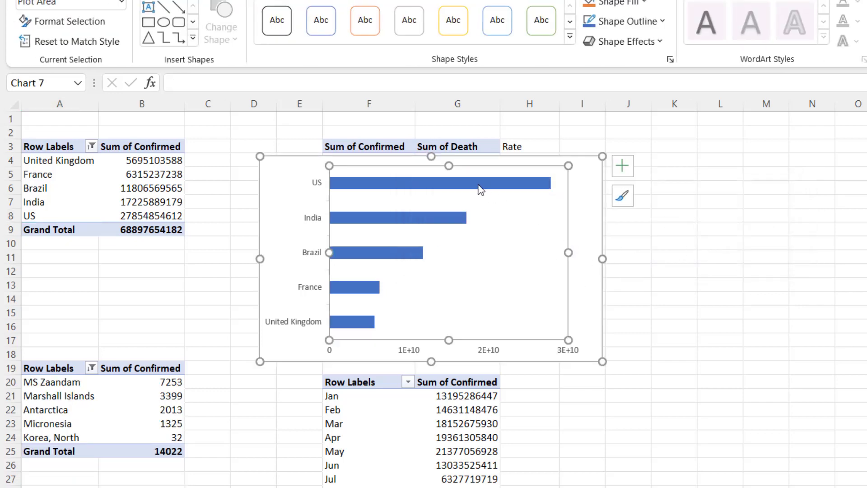
{"action": "left_click", "coordinate": [479, 186]}
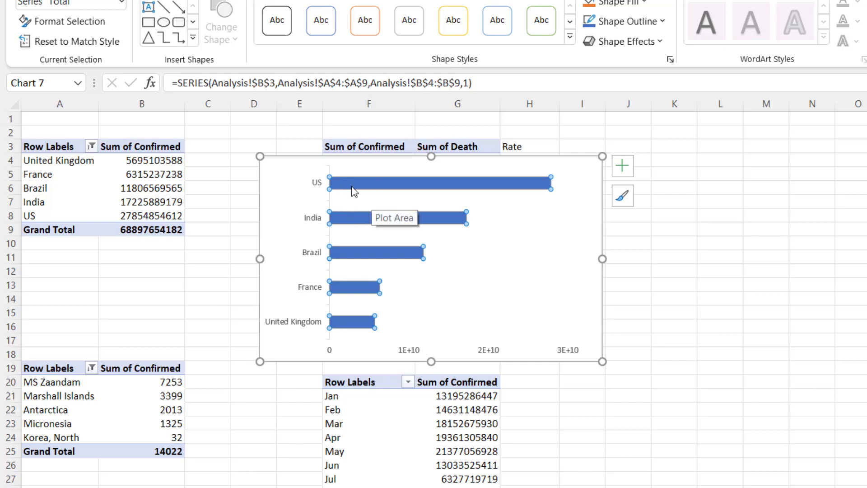
{"action": "mouse_move", "coordinate": [352, 189]}
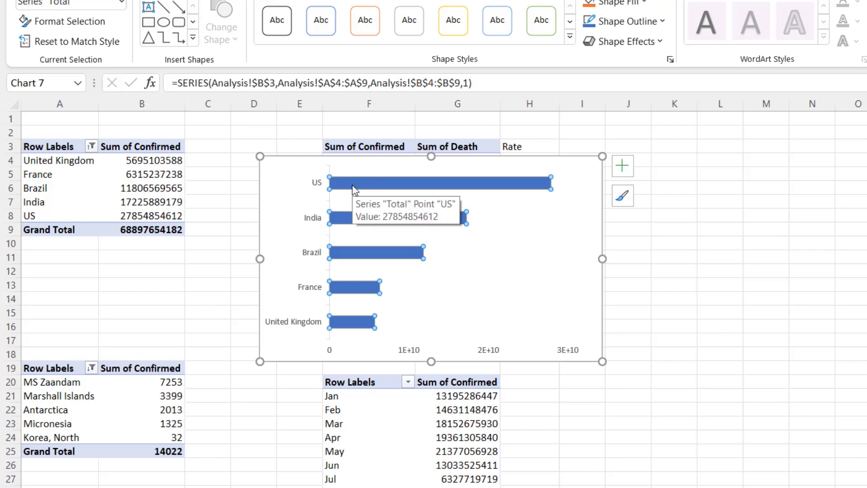
{"action": "left_click", "coordinate": [352, 189]}
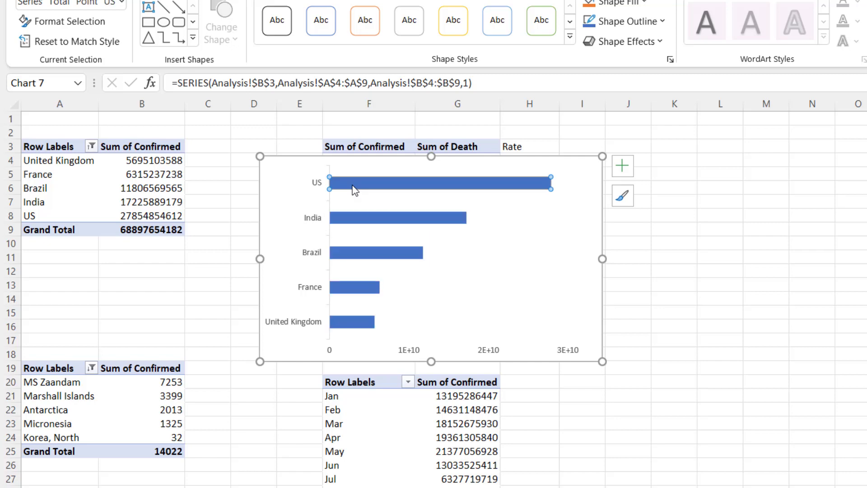
{"action": "right_click", "coordinate": [355, 190]}
{"action": "left_click", "coordinate": [552, 238]}
Set the whole bar series' Gap Width to 65% in Format Data Series.
{"action": "left_click", "coordinate": [551, 236]}
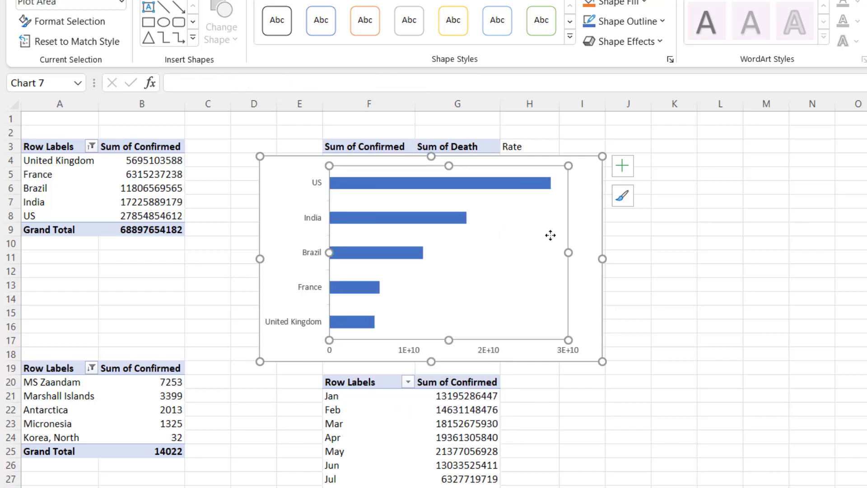
{"action": "left_click", "coordinate": [389, 190]}
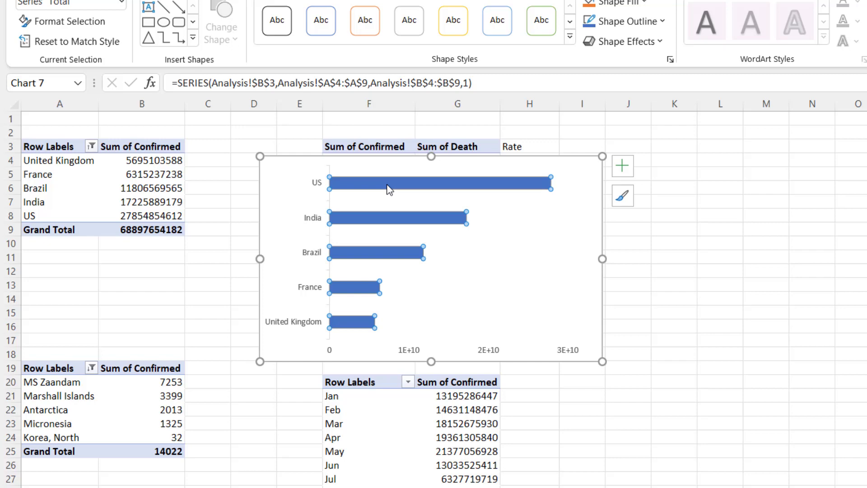
{"action": "right_click", "coordinate": [389, 190]}
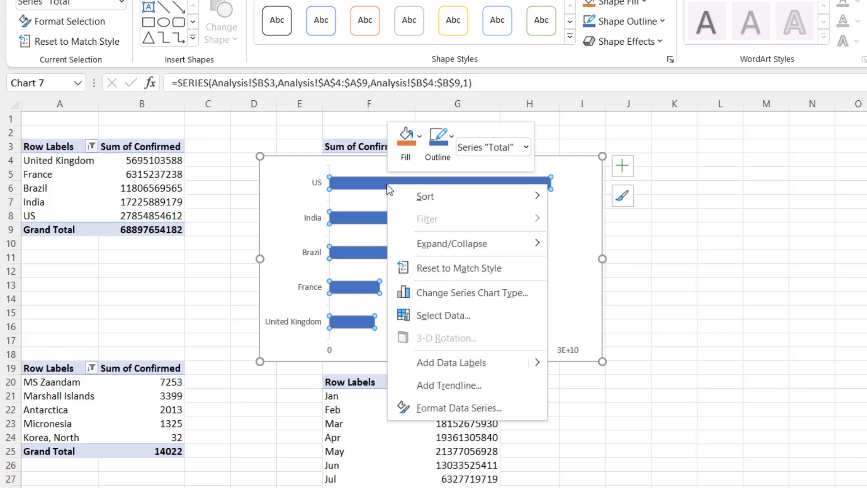
{"action": "left_click", "coordinate": [454, 409]}
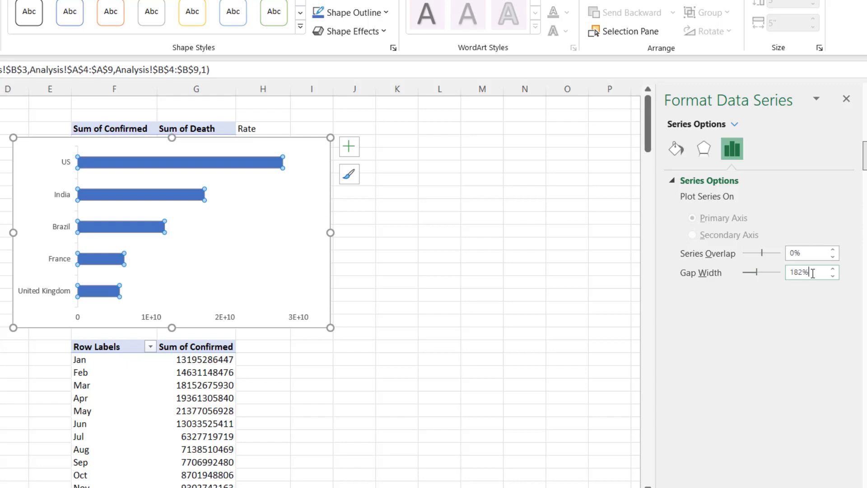
{"action": "type", "text": "65"}
{"action": "left_click", "coordinate": [807, 254]}
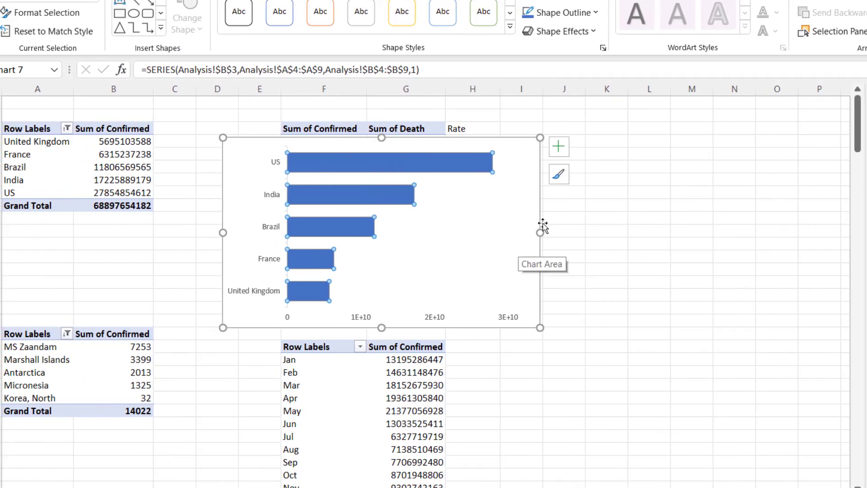
Move the top-5 country bar chart to the upper left of the Dashboard sheet.
{"action": "left_click", "coordinate": [541, 271]}
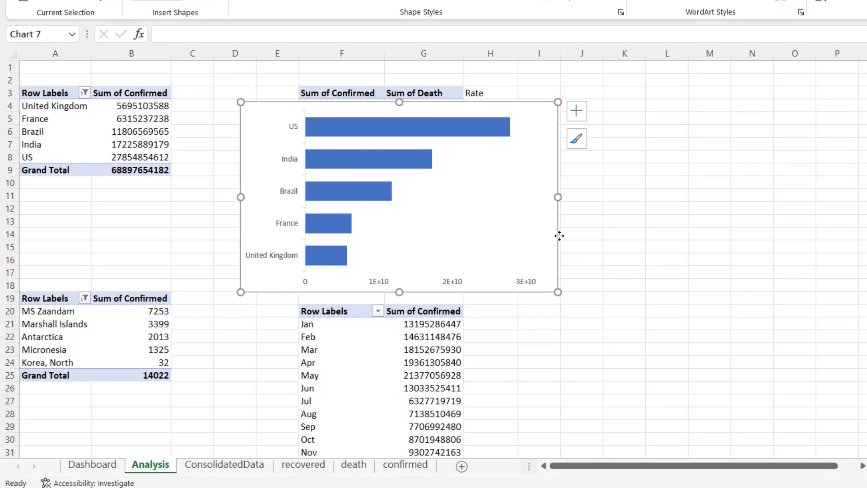
{"action": "key", "text": "Delete"}
{"action": "left_click", "coordinate": [92, 465]}
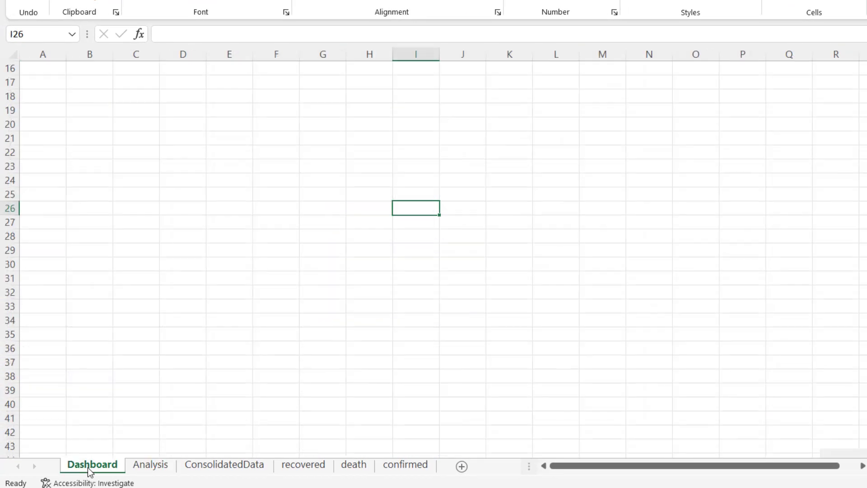
{"action": "key", "text": "ctrl+v"}
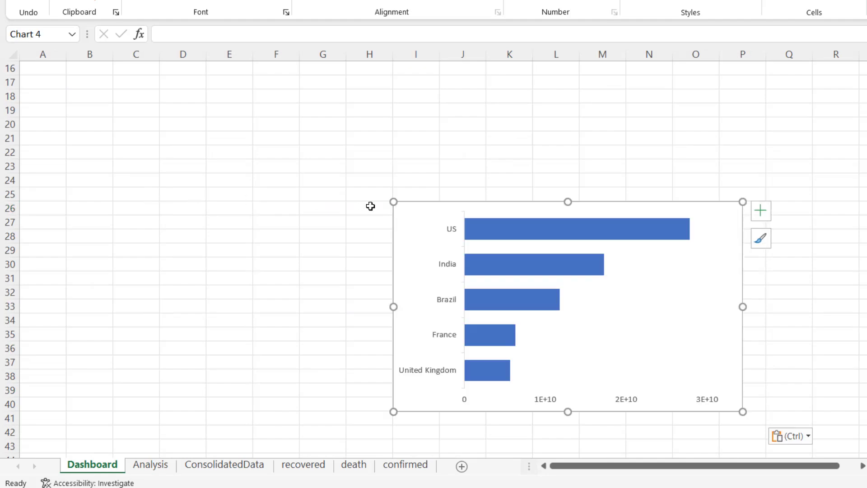
{"action": "left_click_drag", "start_coordinate": [416, 228], "coordinate": [65, 108]}
{"action": "left_click", "coordinate": [145, 466]}
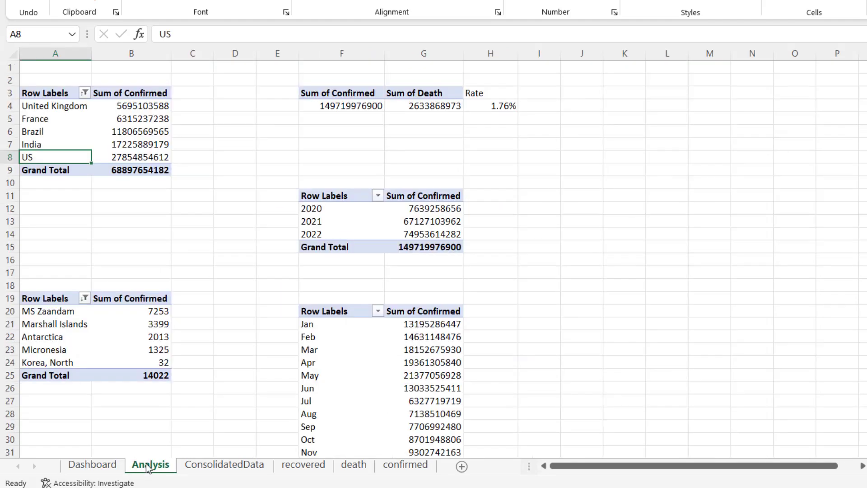
Insert a clustered column PivotChart of Sum of Confirmed from the lower bottom-5 pivot.
{"action": "left_click_drag", "start_coordinate": [54, 323], "coordinate": [83, 314]}
{"action": "left_click", "coordinate": [12, 376]}
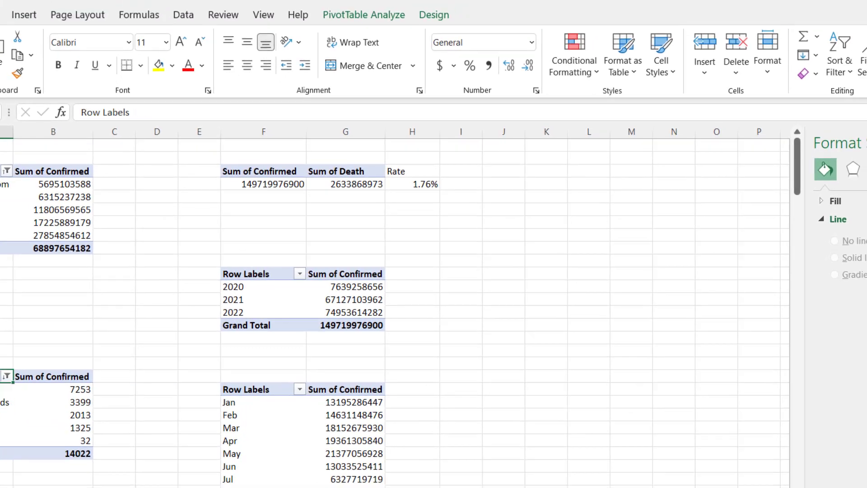
{"action": "left_click", "coordinate": [3, 403]}
{"action": "left_click", "coordinate": [356, 16]}
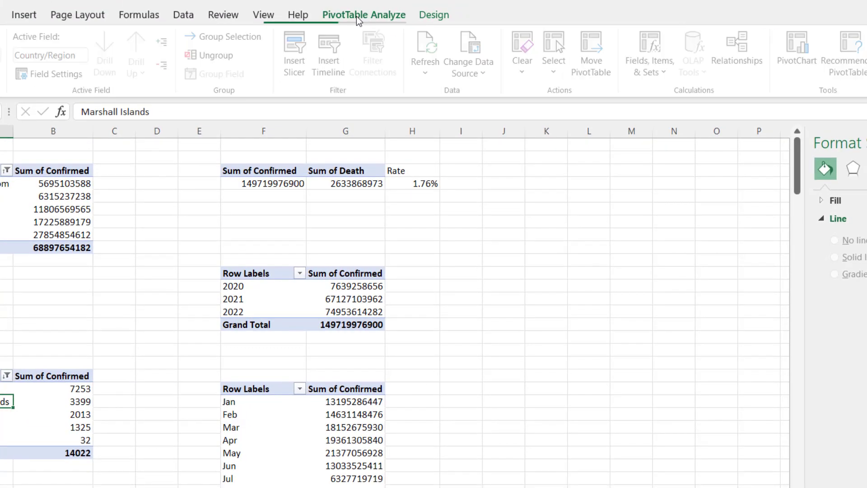
{"action": "left_click", "coordinate": [797, 51]}
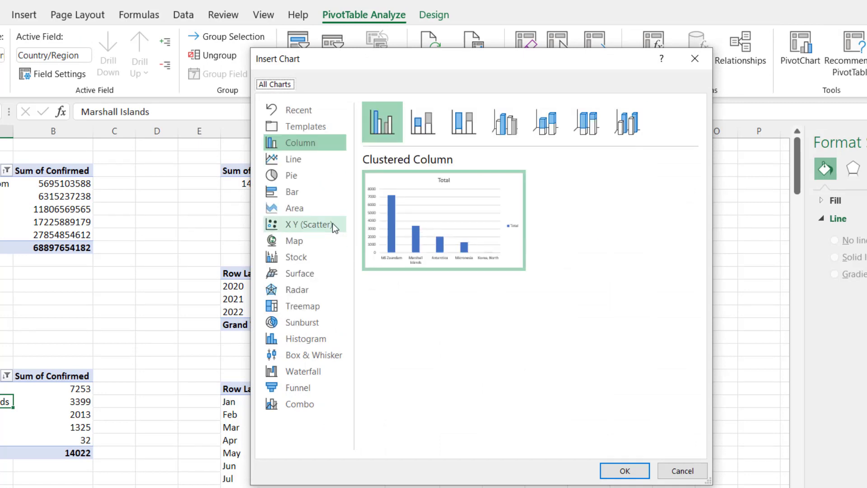
{"action": "mouse_move", "coordinate": [413, 224]}
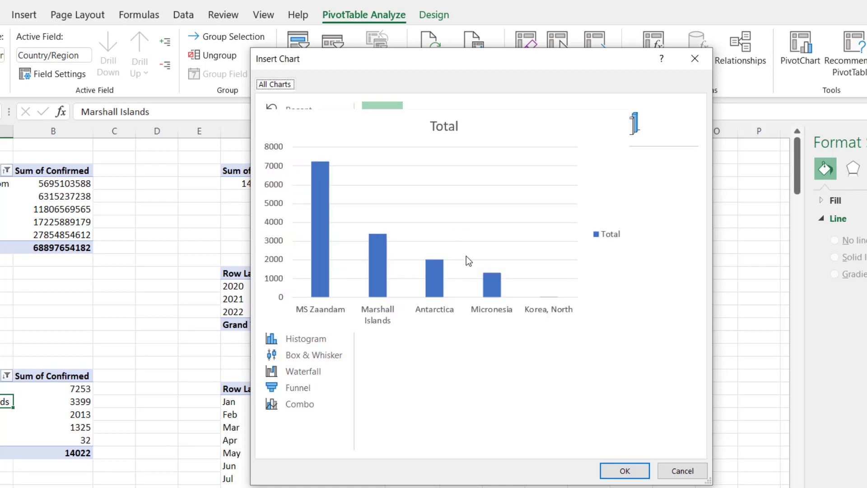
{"action": "left_click", "coordinate": [624, 471]}
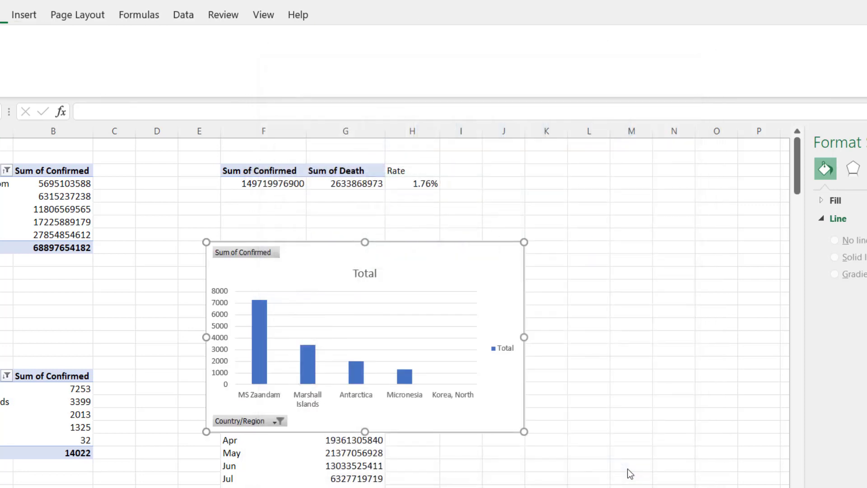
Hide the column chart's field buttons and remove its legend, gridlines and Total title.
{"action": "right_click", "coordinate": [246, 255]}
{"action": "left_click", "coordinate": [311, 419]}
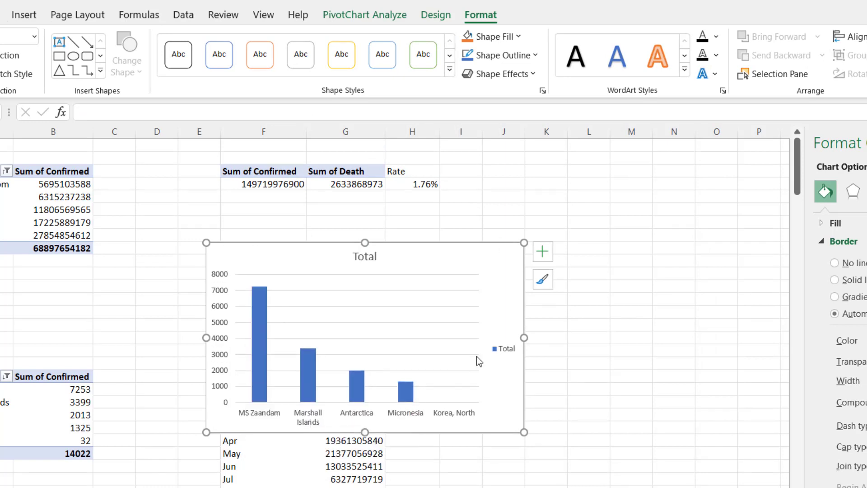
{"action": "left_click", "coordinate": [542, 251]}
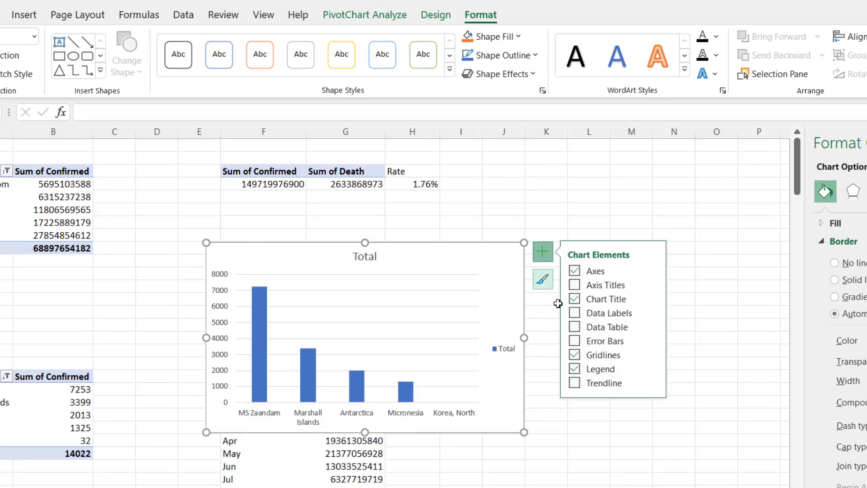
{"action": "left_click", "coordinate": [576, 369]}
{"action": "left_click", "coordinate": [576, 356]}
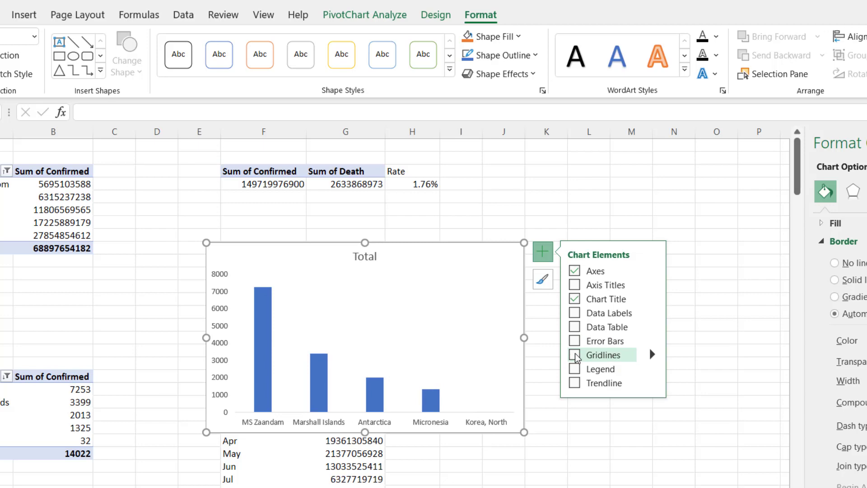
{"action": "left_click", "coordinate": [574, 300]}
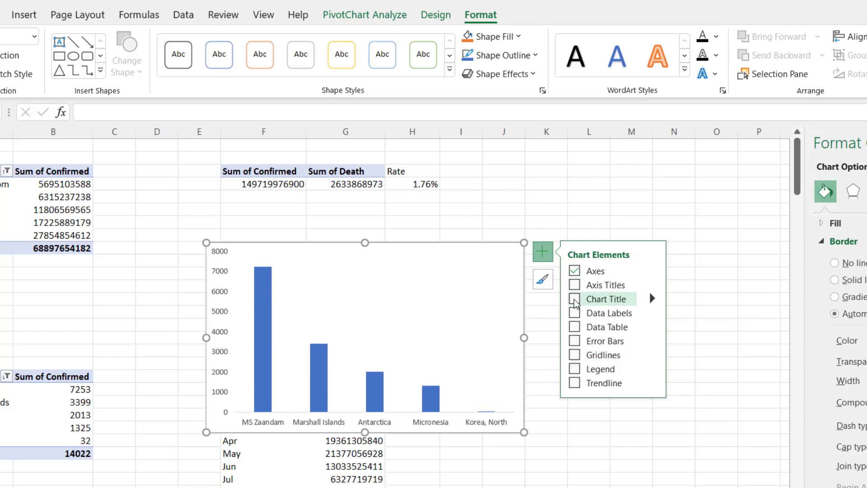
Set the column series' Gap Width to 65% to widen the bars.
{"action": "left_click", "coordinate": [262, 291]}
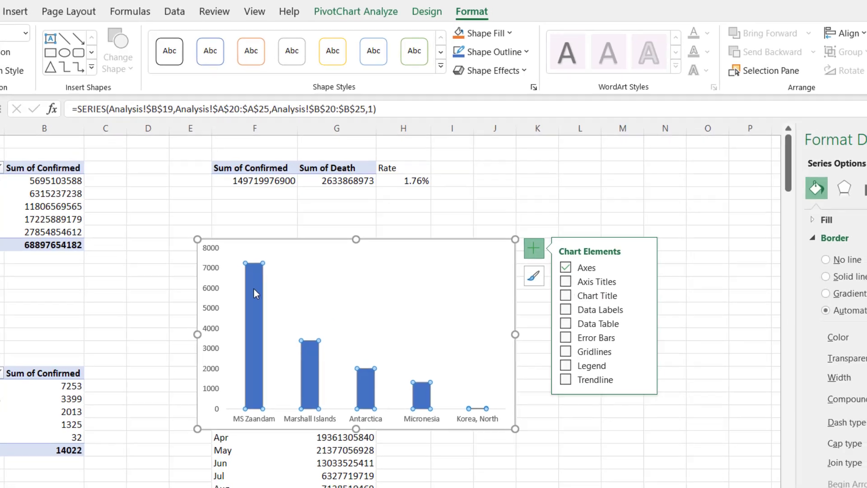
{"action": "right_click", "coordinate": [264, 293]}
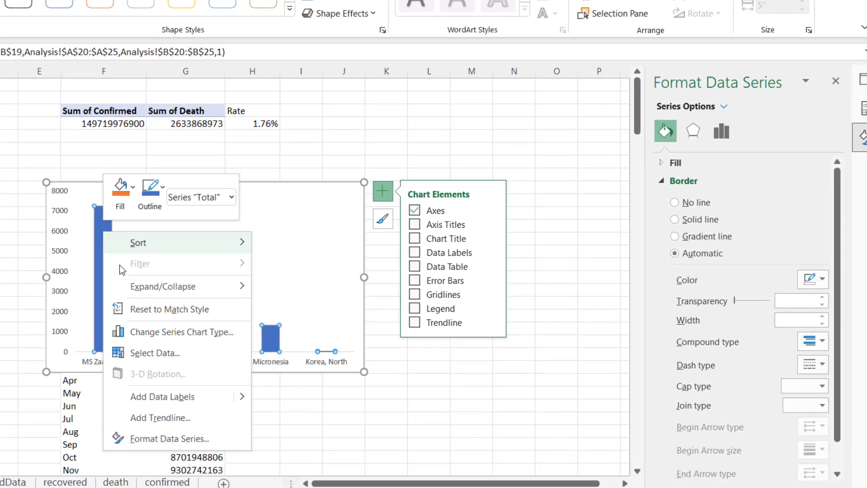
{"action": "left_click", "coordinate": [171, 439]}
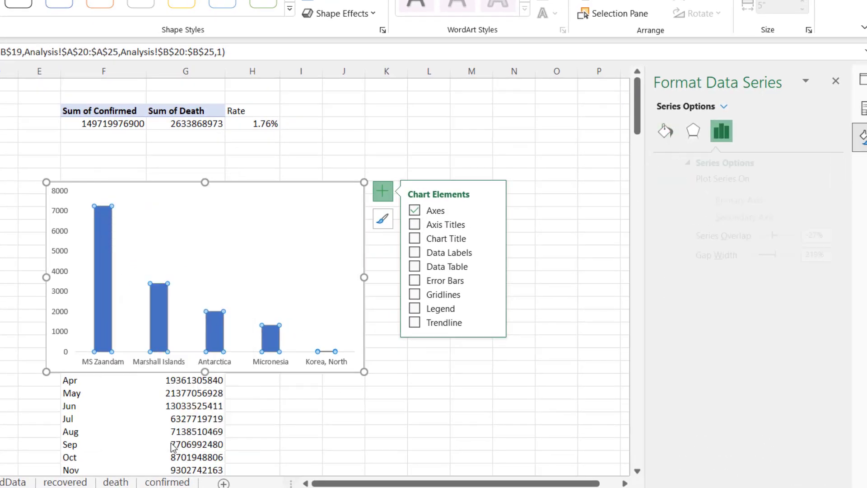
{"action": "left_click_drag", "start_coordinate": [811, 255], "coordinate": [732, 254]}
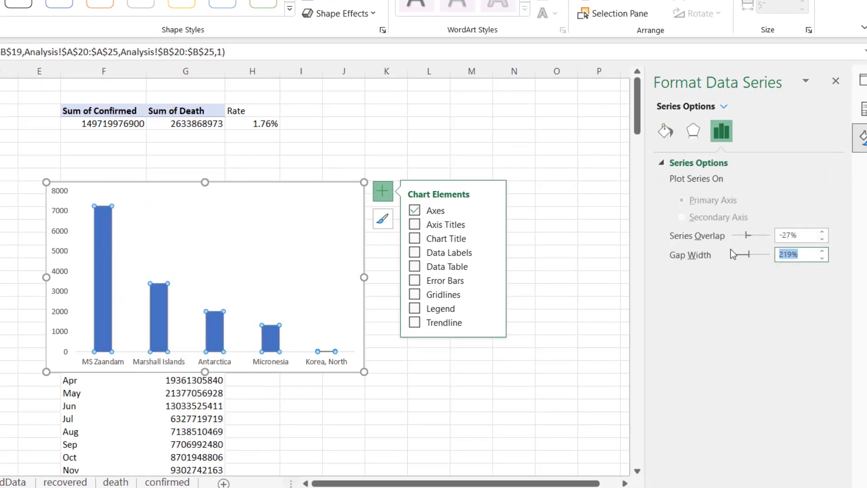
{"action": "type", "text": "65"}
{"action": "left_click", "coordinate": [800, 233]}
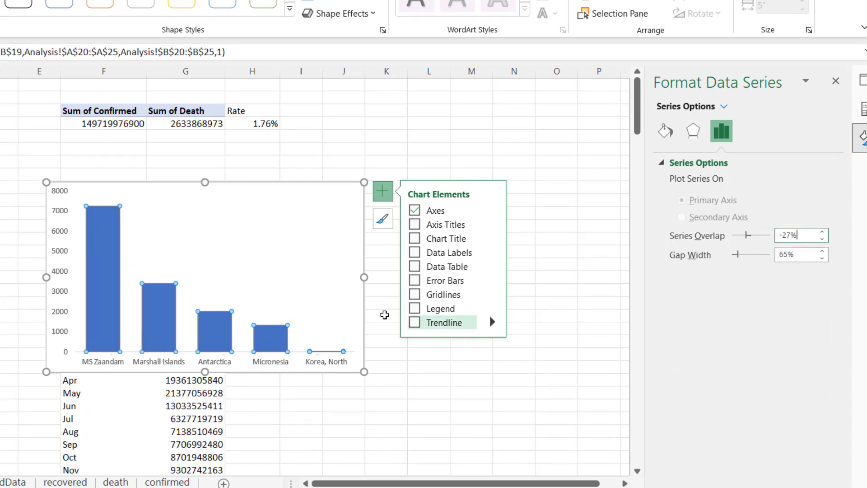
Try a data table and value labels, remove both, and undo the gap width change.
{"action": "left_click", "coordinate": [415, 266]}
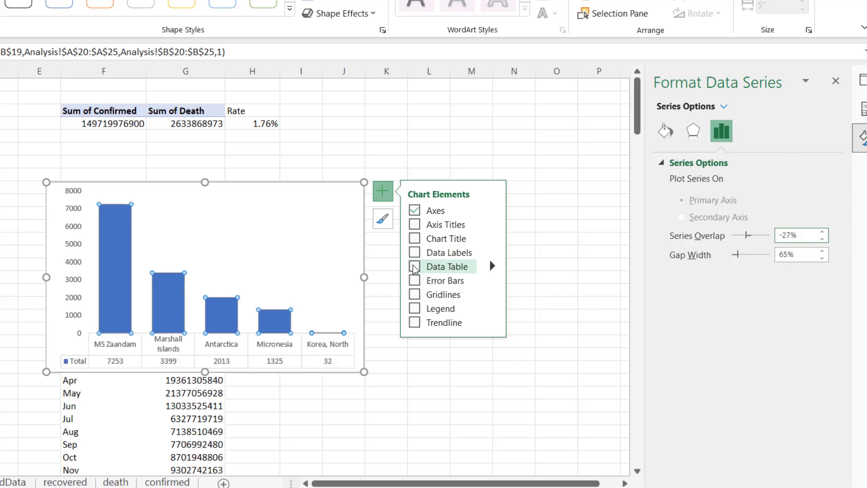
{"action": "left_click", "coordinate": [414, 267]}
{"action": "left_click", "coordinate": [415, 253]}
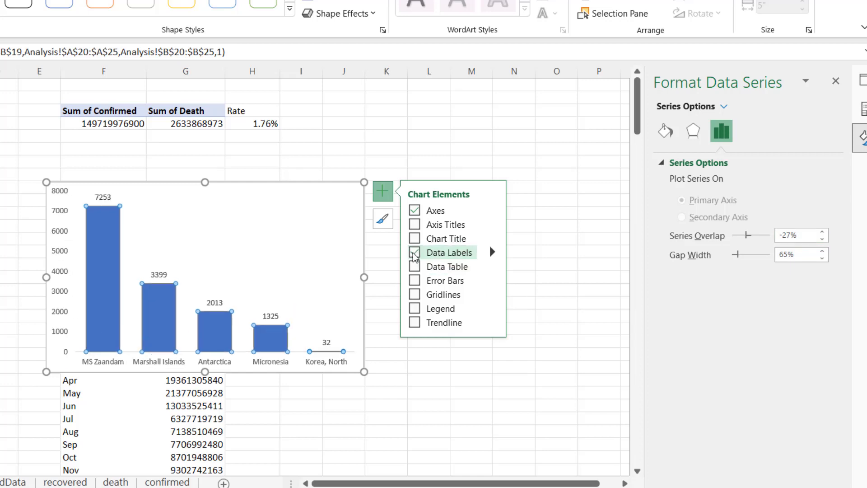
{"action": "left_click", "coordinate": [415, 252]}
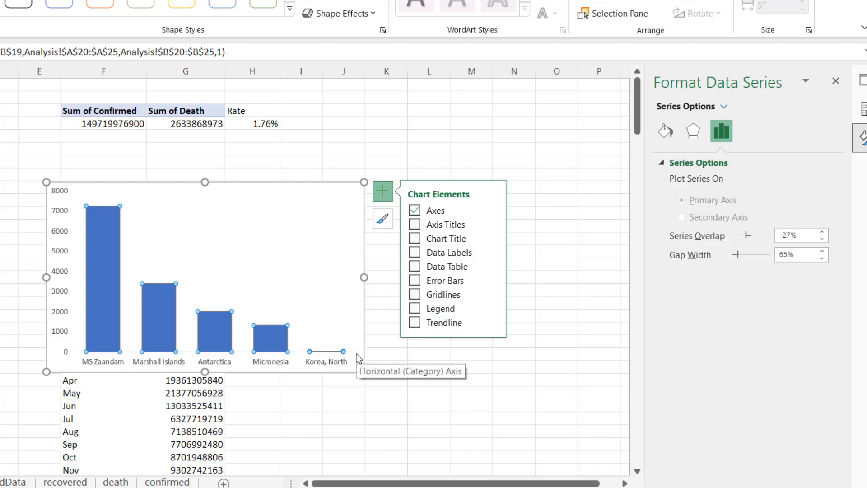
{"action": "key", "text": "ctrl+z"}
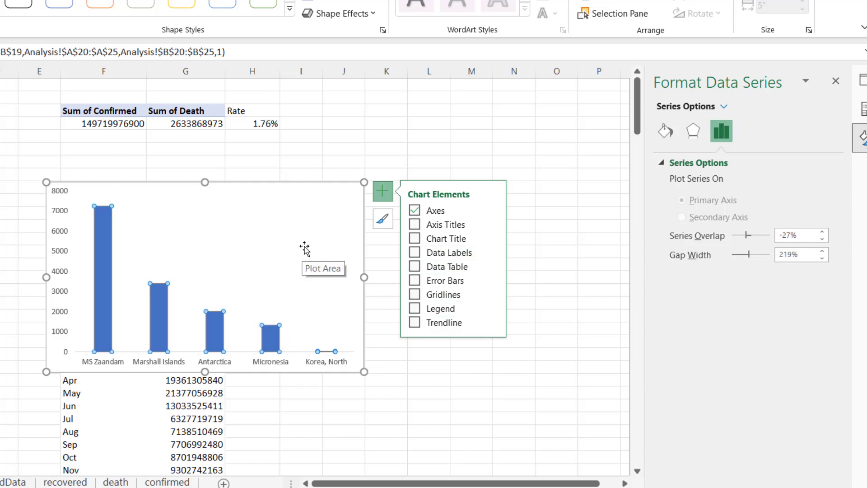
Restore the labels and wide bars, then move the column chart onto Dashboard beside the bar chart.
{"action": "key", "text": "ctrl+z"}
{"action": "left_click", "coordinate": [351, 192]}
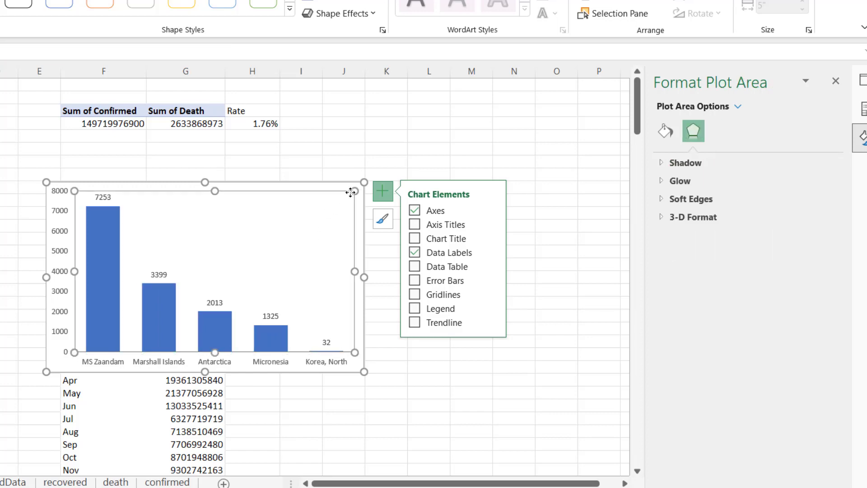
{"action": "left_click", "coordinate": [339, 182]}
{"action": "key", "text": "Delete"}
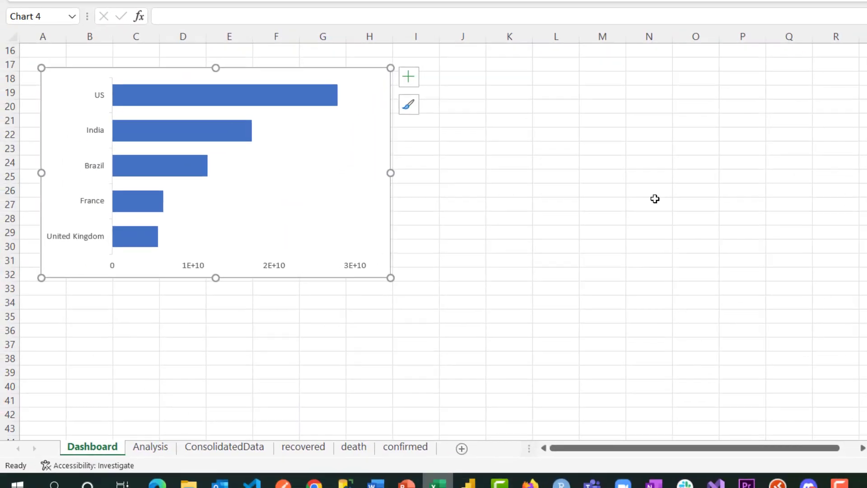
{"action": "left_click", "coordinate": [655, 198]}
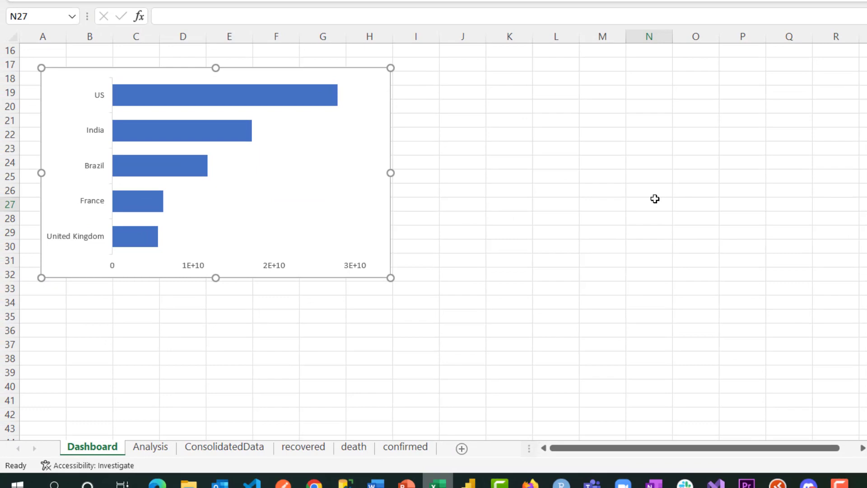
{"action": "key", "text": "ctrl+v"}
{"action": "left_click_drag", "start_coordinate": [718, 207], "coordinate": [498, 75]}
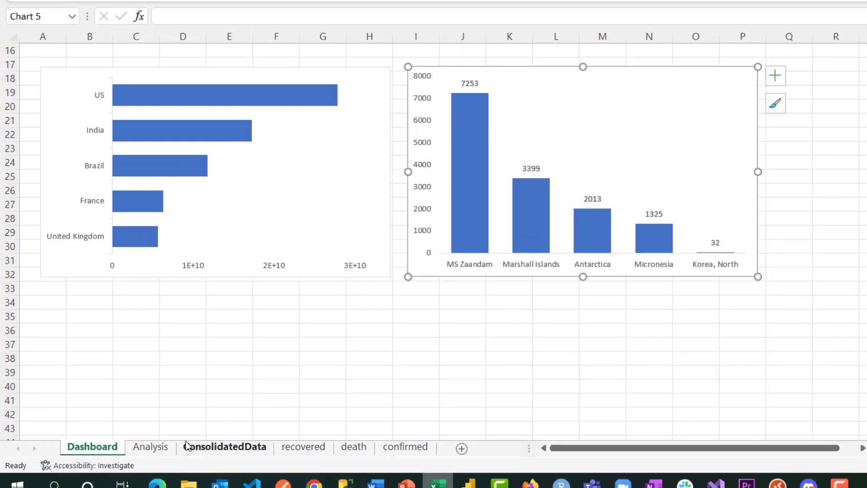
{"action": "left_click", "coordinate": [150, 447]}
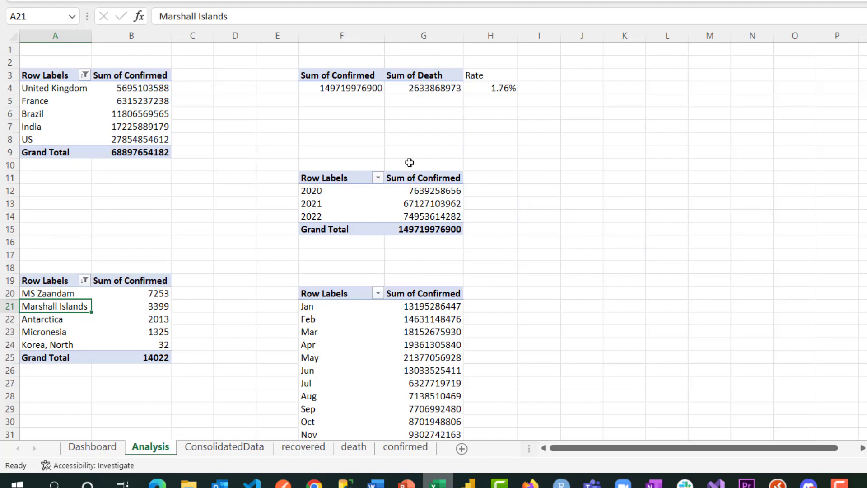
Insert a clustered bar PivotChart of Sum of Confirmed by Year (2020–2022) from the yearly pivot.
{"action": "left_click", "coordinate": [320, 204]}
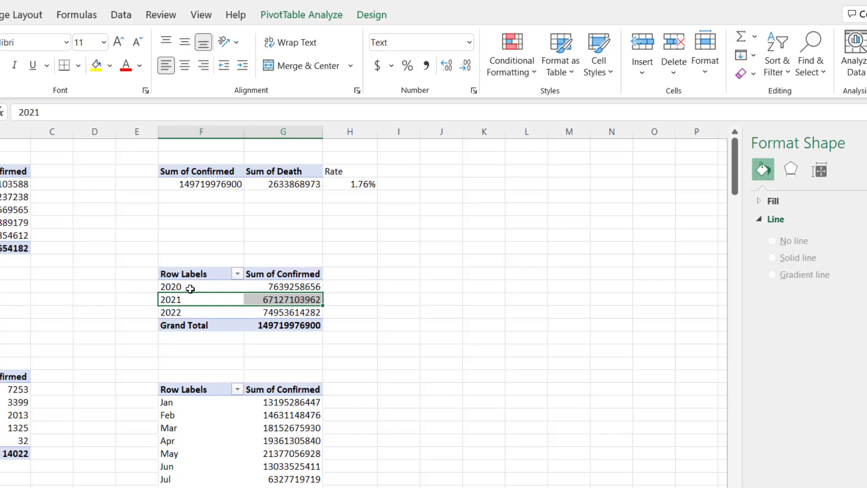
{"action": "left_click", "coordinate": [327, 191]}
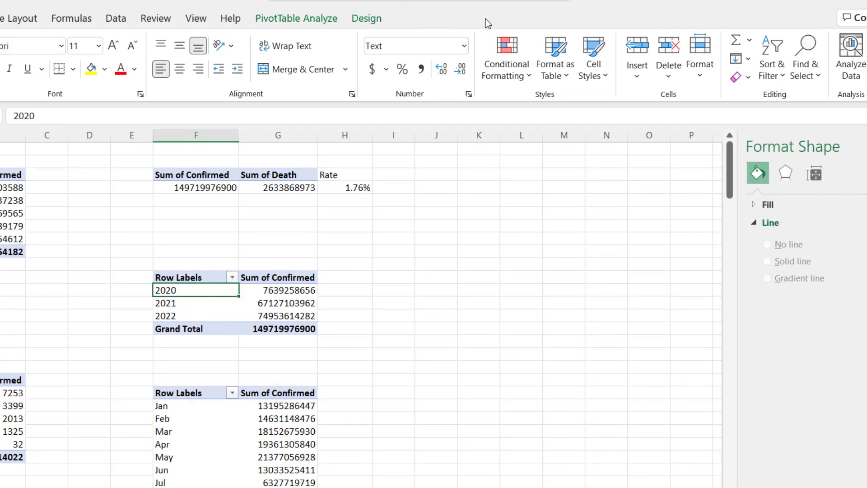
{"action": "left_click", "coordinate": [296, 18]}
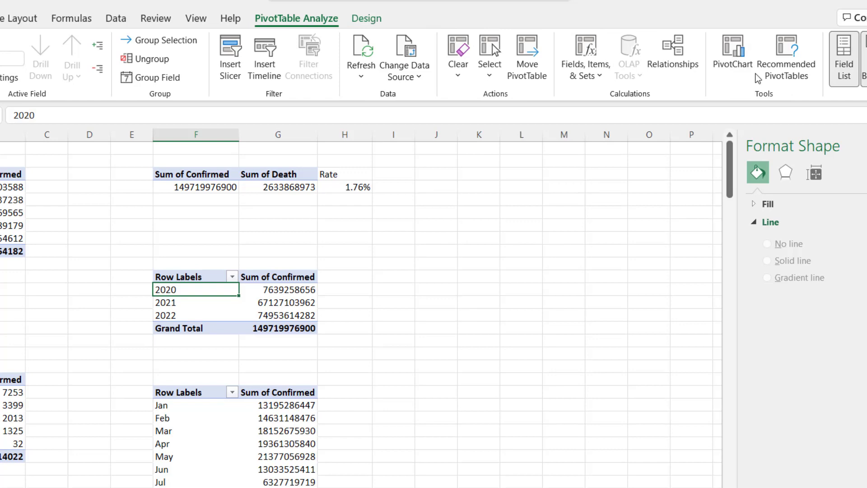
{"action": "left_click", "coordinate": [741, 70]}
{"action": "mouse_move", "coordinate": [363, 238]}
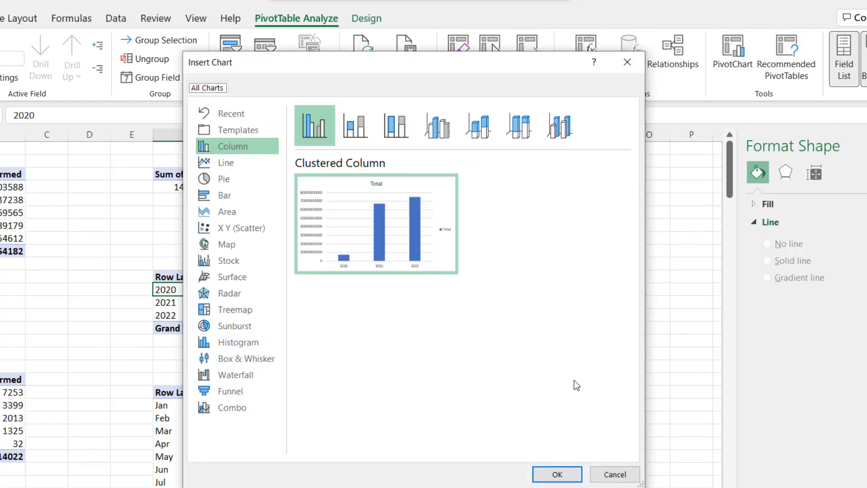
{"action": "left_click", "coordinate": [240, 373]}
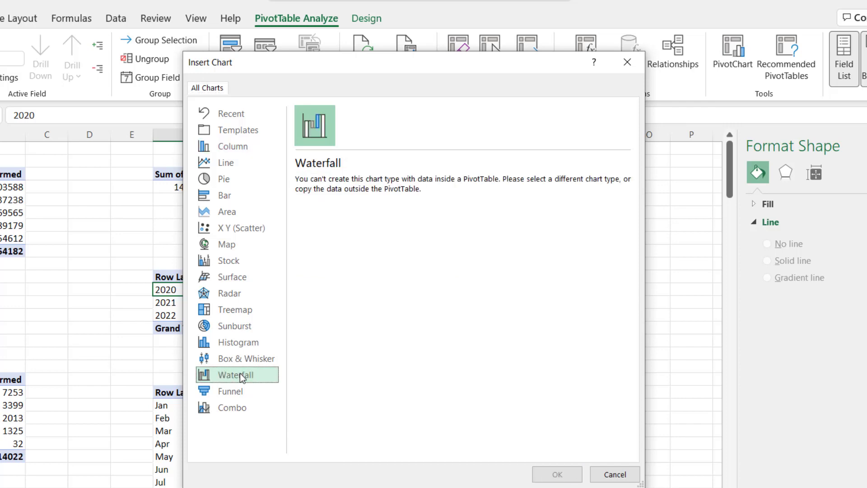
{"action": "left_click", "coordinate": [239, 359]}
{"action": "left_click", "coordinate": [237, 343]}
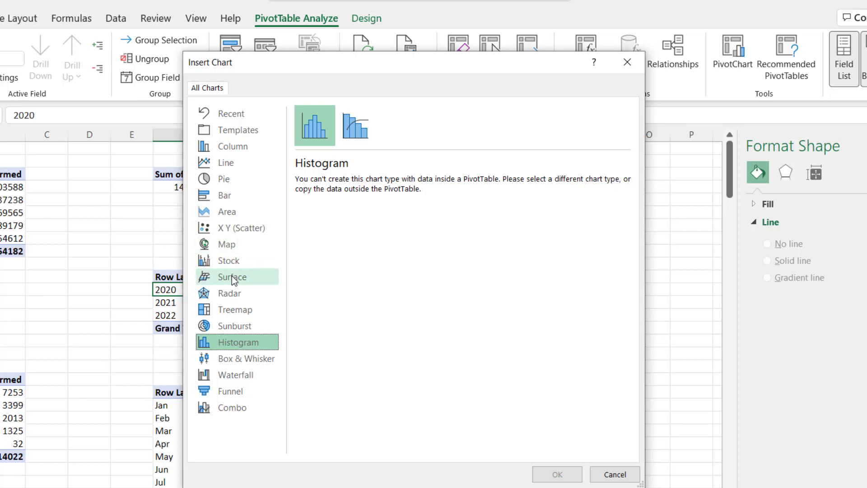
{"action": "left_click", "coordinate": [225, 260]}
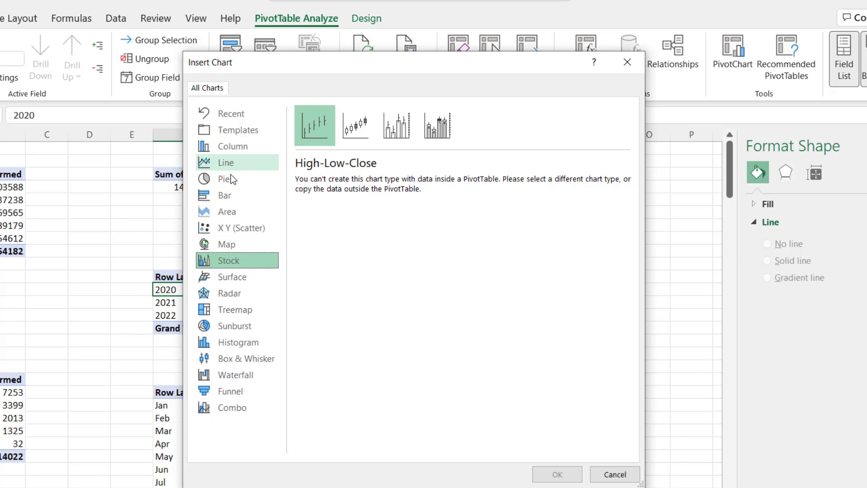
{"action": "left_click", "coordinate": [231, 195]}
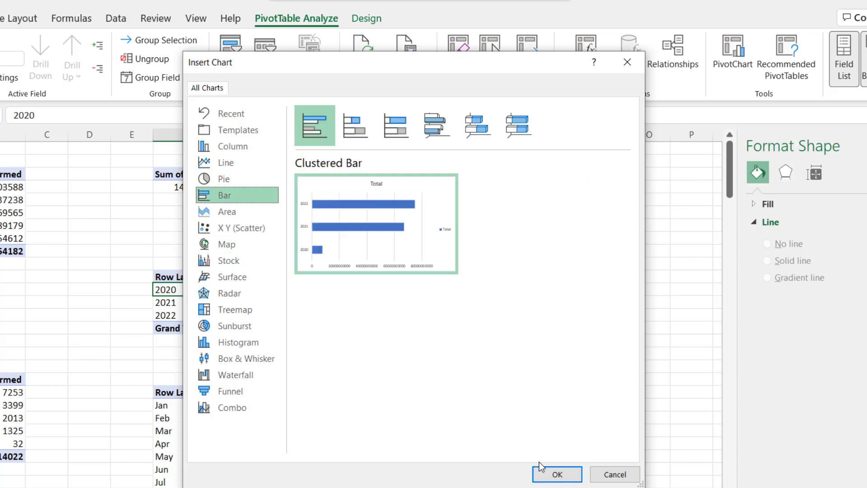
{"action": "left_click", "coordinate": [557, 475]}
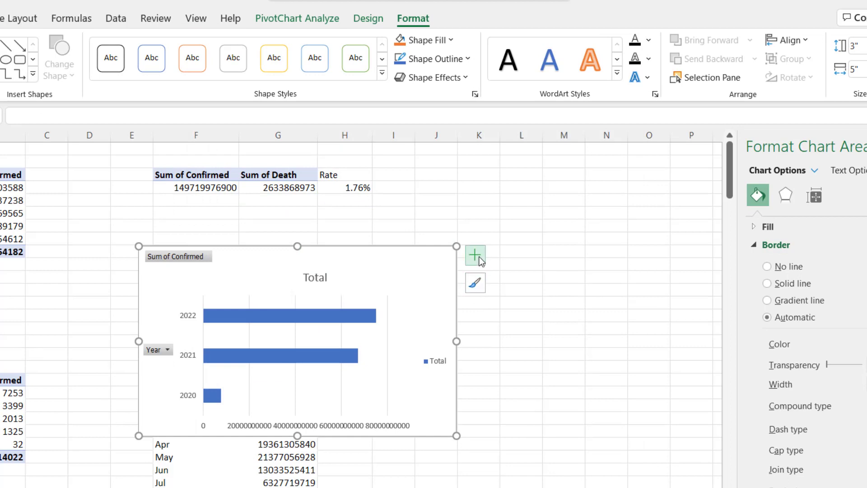
Hide the yearly chart's field buttons and remove its title, gridlines and legend.
{"action": "right_click", "coordinate": [172, 259]}
{"action": "left_click", "coordinate": [239, 419]}
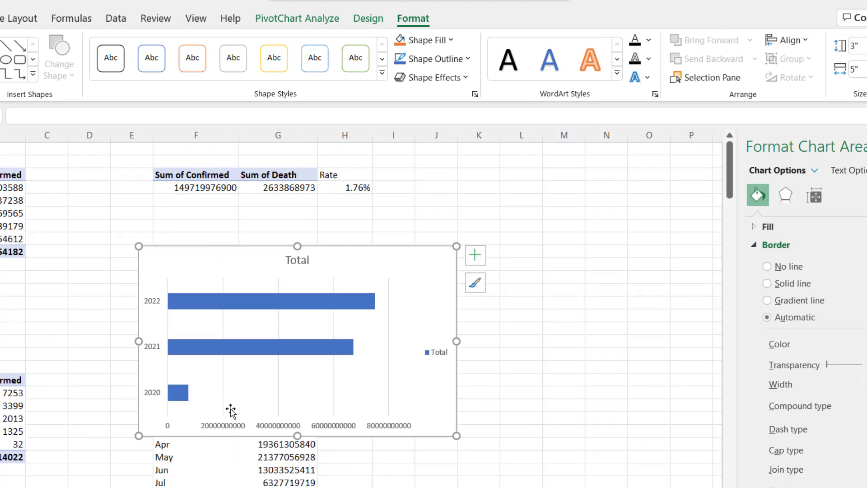
{"action": "left_click", "coordinate": [470, 262]}
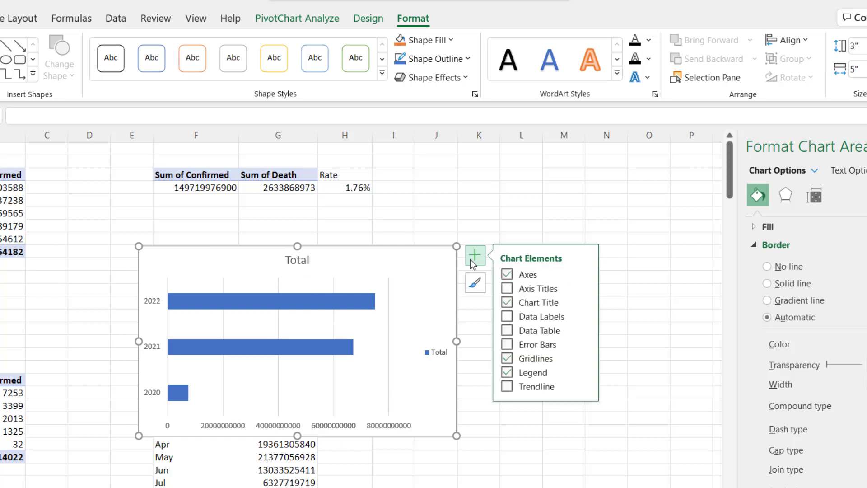
{"action": "left_click", "coordinate": [506, 302]}
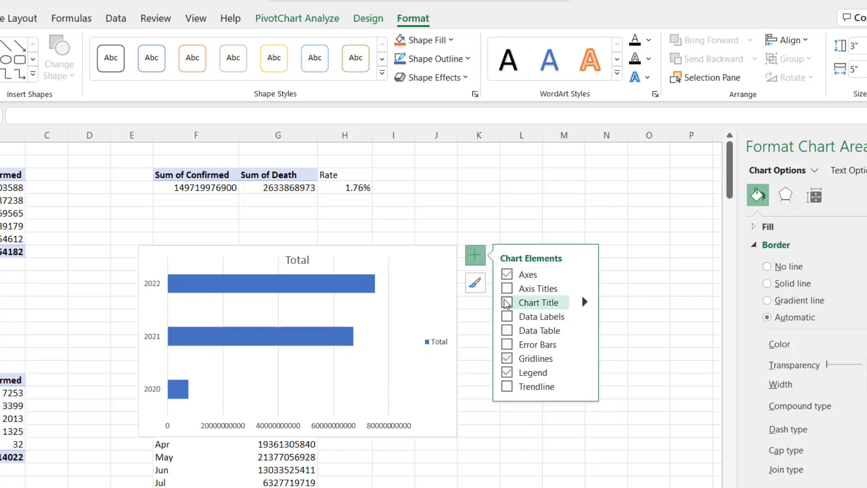
{"action": "left_click", "coordinate": [506, 358]}
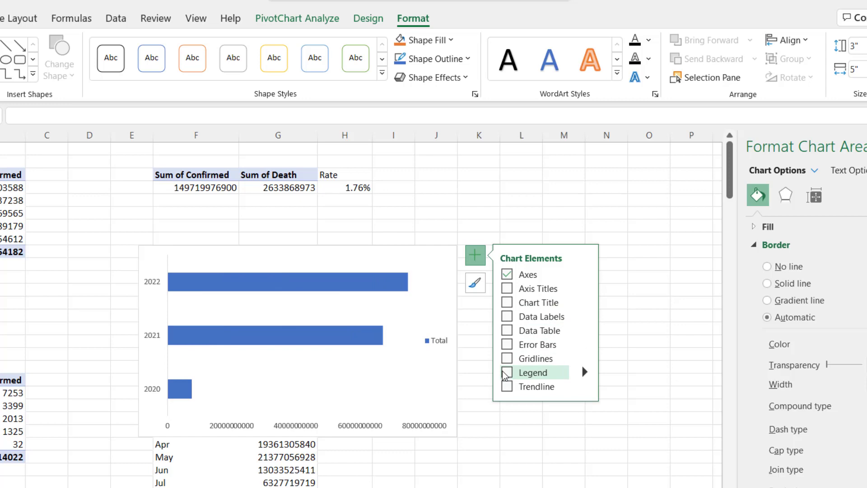
{"action": "left_click", "coordinate": [507, 373]}
Set the year bar series' Gap Width to 65%.
{"action": "left_click", "coordinate": [320, 282]}
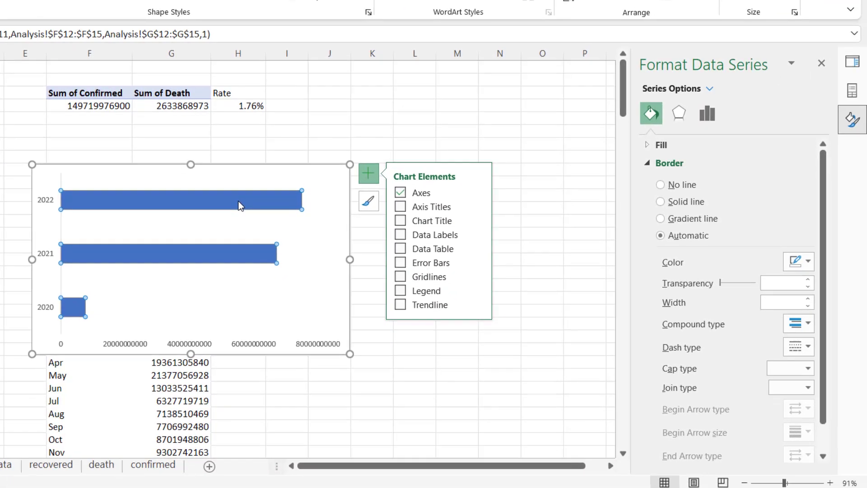
{"action": "right_click", "coordinate": [237, 200]}
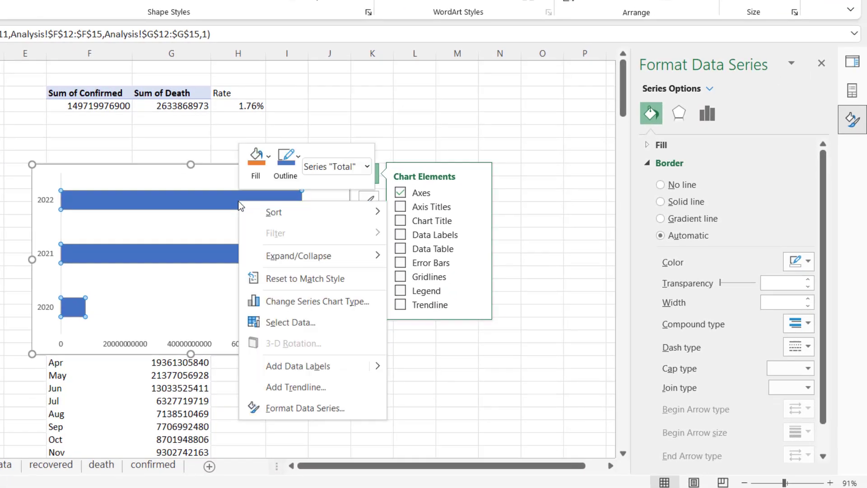
{"action": "left_click", "coordinate": [329, 408]}
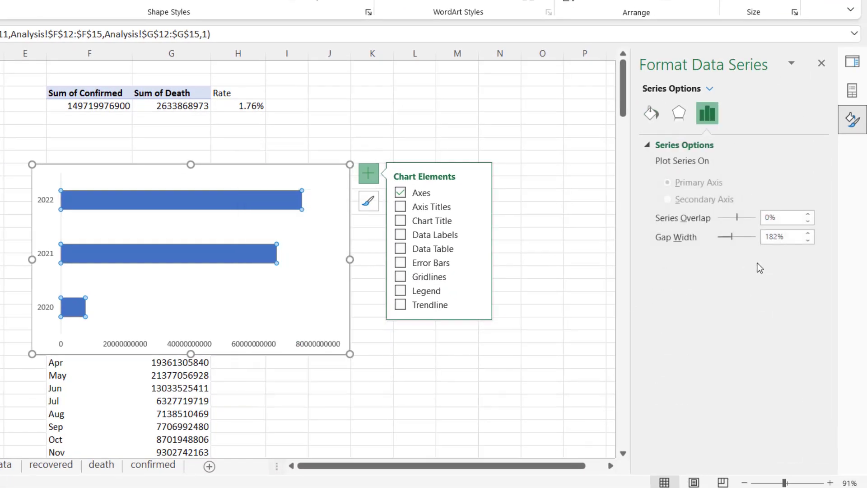
{"action": "left_click", "coordinate": [762, 238]}
{"action": "type", "text": "65"}
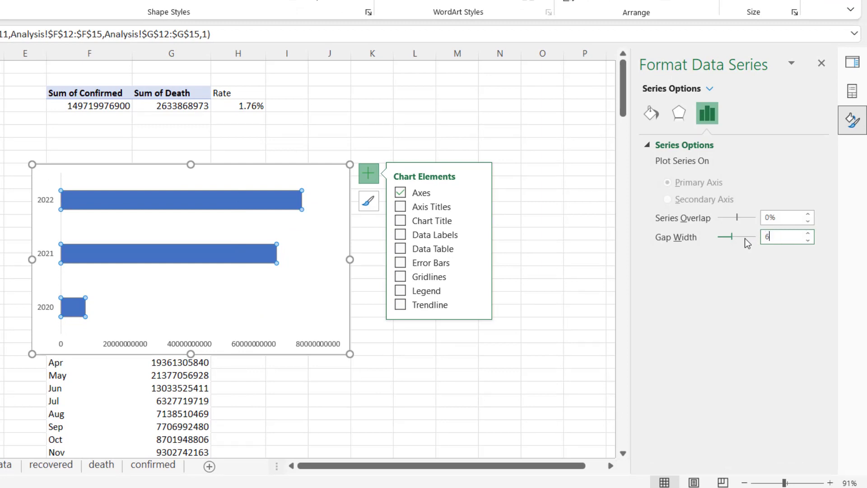
{"action": "left_click", "coordinate": [781, 217]}
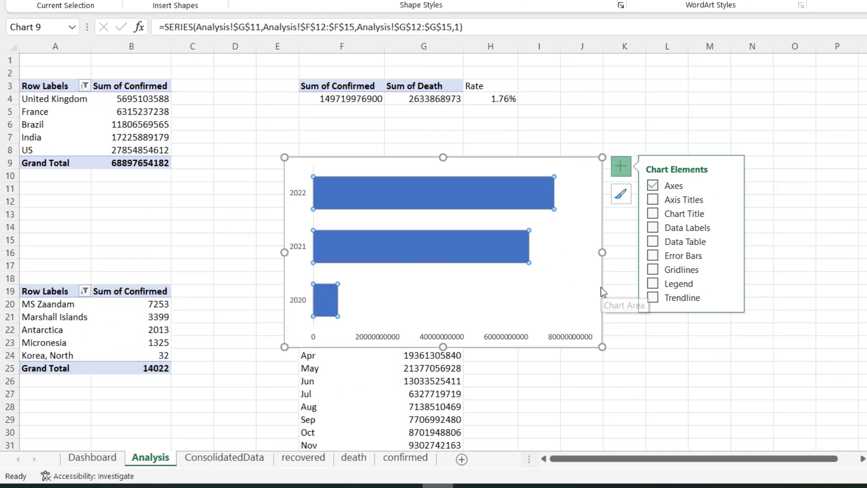
Move the yearly bar chart from Analysis to the Dashboard, below the top-5 country chart.
{"action": "key", "text": "Delete"}
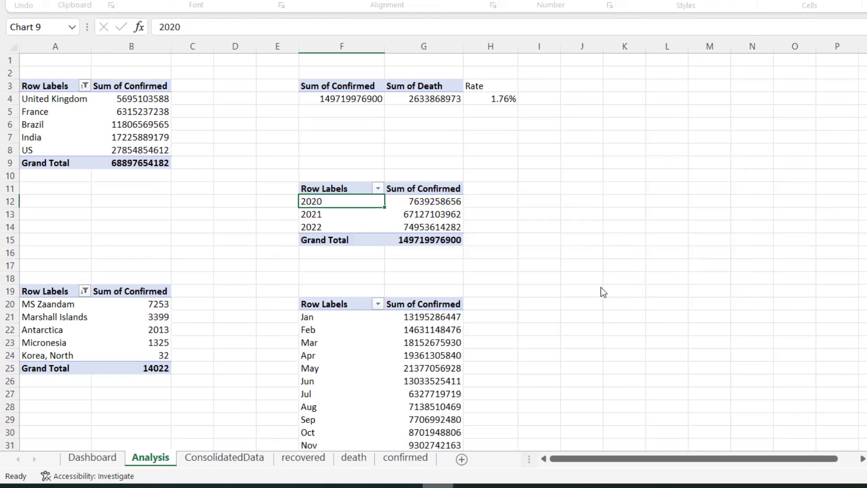
{"action": "left_click", "coordinate": [93, 465]}
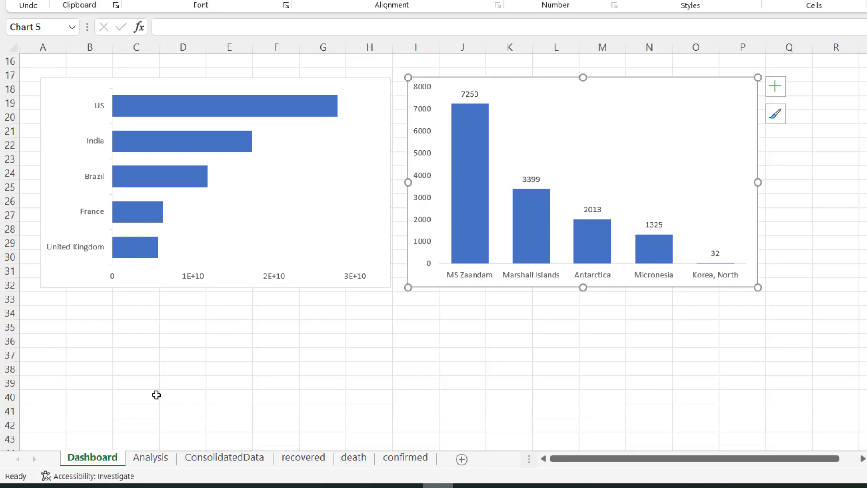
{"action": "key", "text": "ctrl+v"}
{"action": "left_click_drag", "start_coordinate": [169, 395], "coordinate": [108, 344]}
{"action": "left_click", "coordinate": [151, 458]}
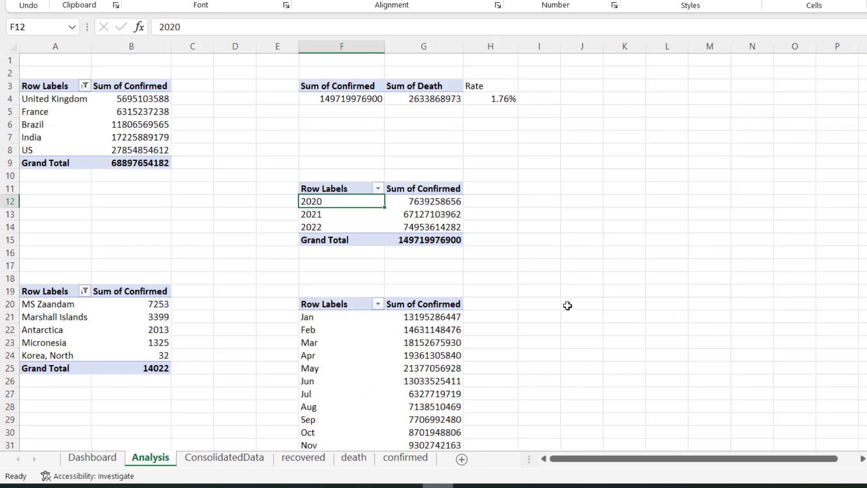
Add Year to the Columns of the monthly confirmed pivot table.
{"action": "scroll", "coordinate": [518, 256], "scroll_direction": "down", "scroll_amount": 4}
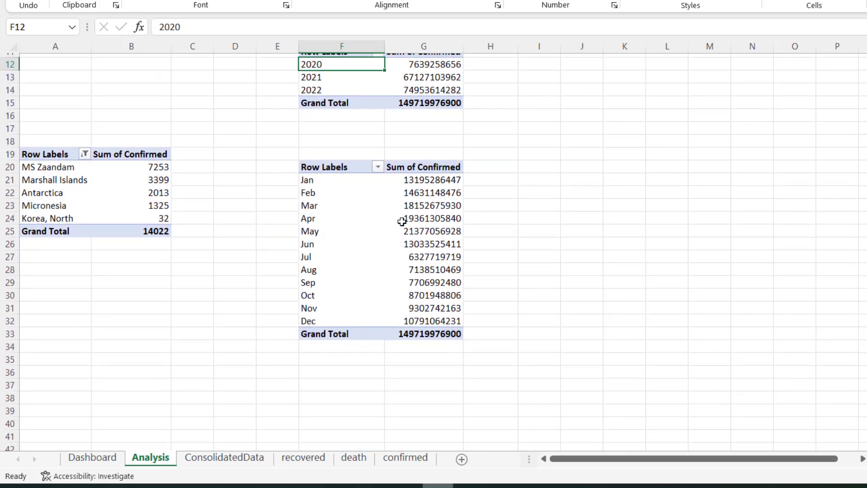
{"action": "left_click", "coordinate": [334, 177]}
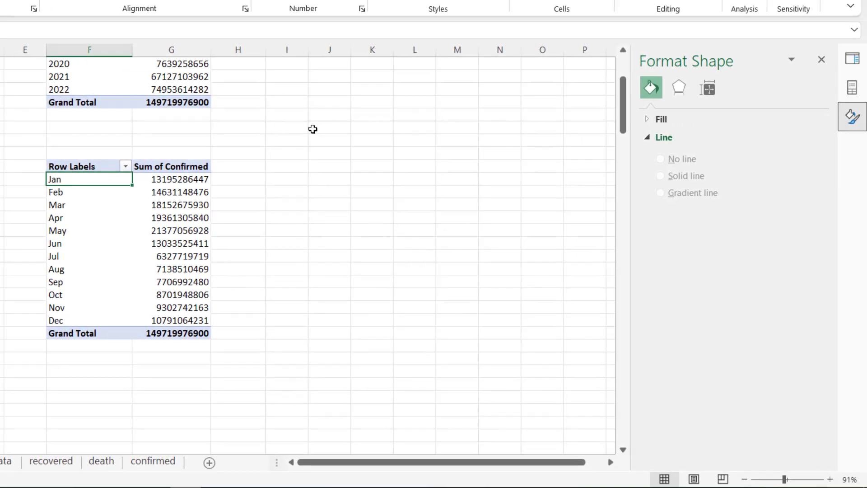
{"action": "left_click", "coordinate": [852, 87]}
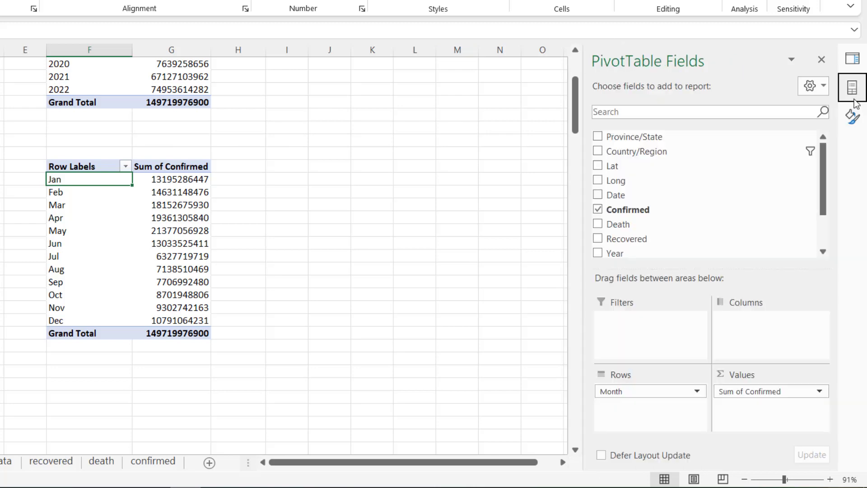
{"action": "scroll", "coordinate": [633, 225], "scroll_direction": "down", "scroll_amount": 3}
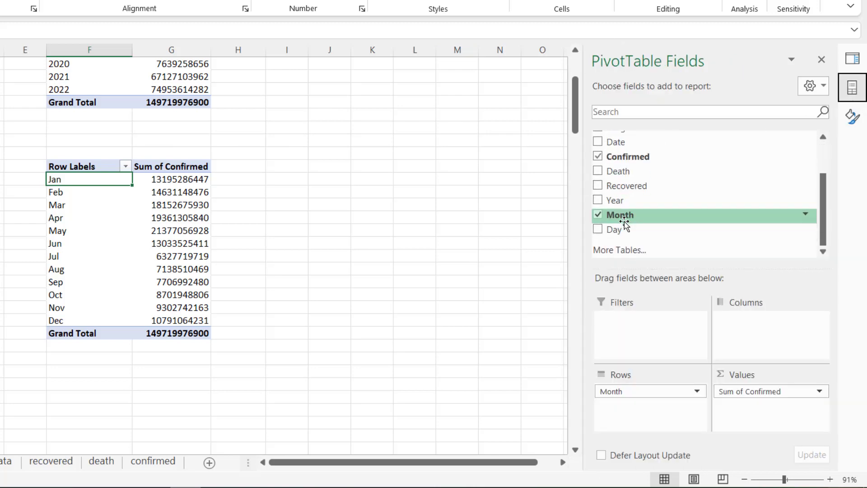
{"action": "left_click_drag", "start_coordinate": [621, 206], "coordinate": [765, 335]}
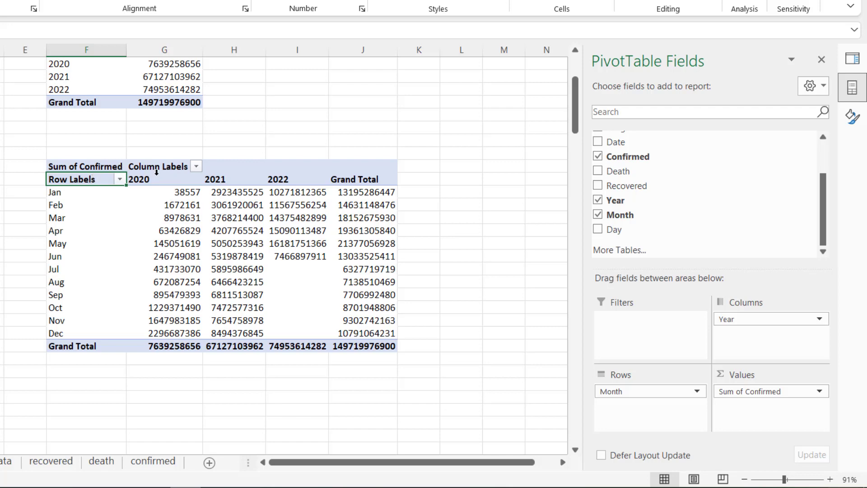
Paste a copy of the Month-by-Year pivot table onto the Dashboard at D58.
{"action": "left_click", "coordinate": [64, 167]}
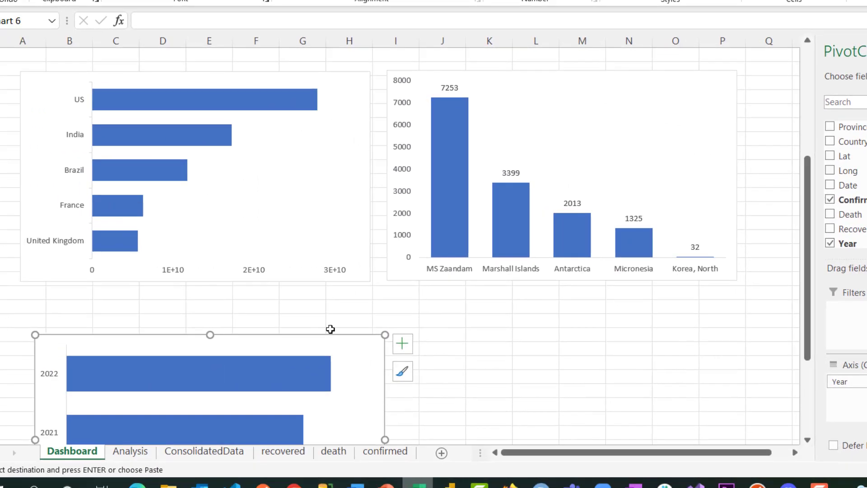
{"action": "scroll", "coordinate": [123, 339], "scroll_direction": "down", "scroll_amount": 6}
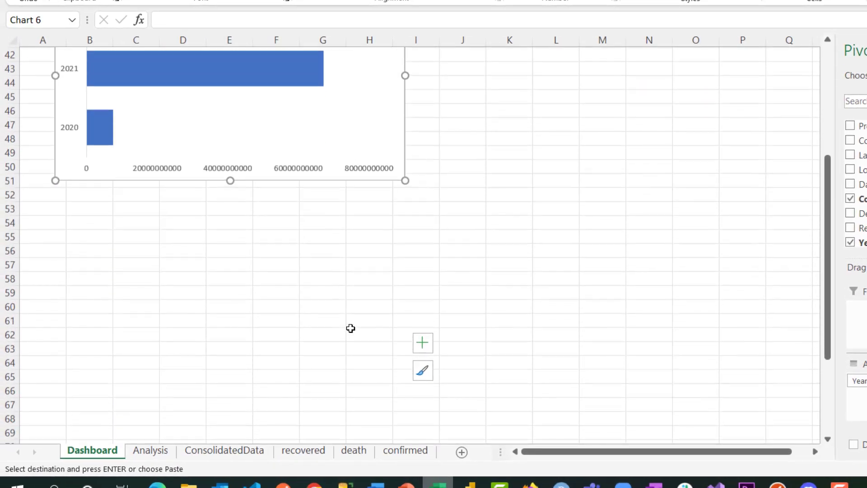
{"action": "left_click", "coordinate": [178, 265]}
{"action": "key", "text": "ctrl+v"}
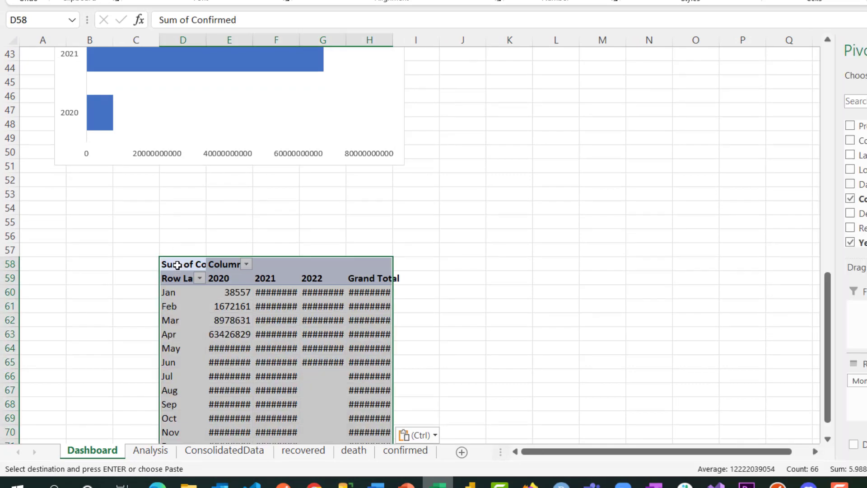
{"action": "left_click", "coordinate": [363, 240]}
{"action": "scroll", "coordinate": [362, 240], "scroll_direction": "up", "scroll_amount": 14}
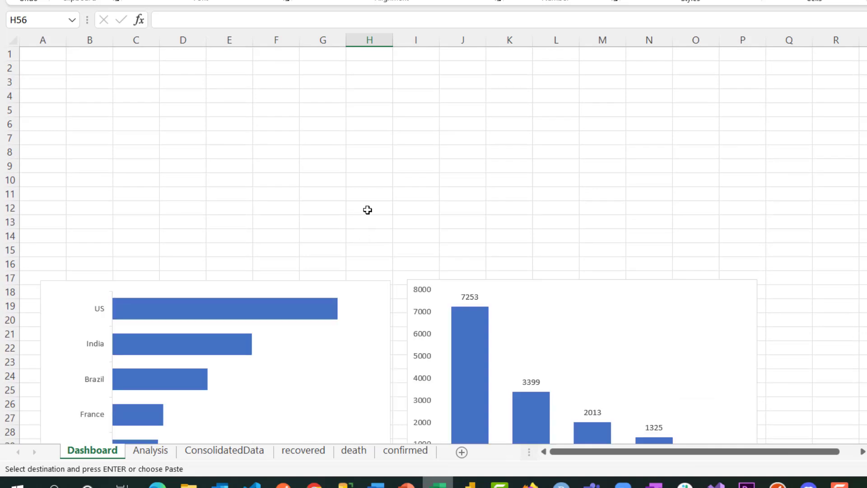
{"action": "scroll", "coordinate": [368, 210], "scroll_direction": "down", "scroll_amount": 5}
{"action": "scroll", "coordinate": [368, 210], "scroll_direction": "up", "scroll_amount": 5}
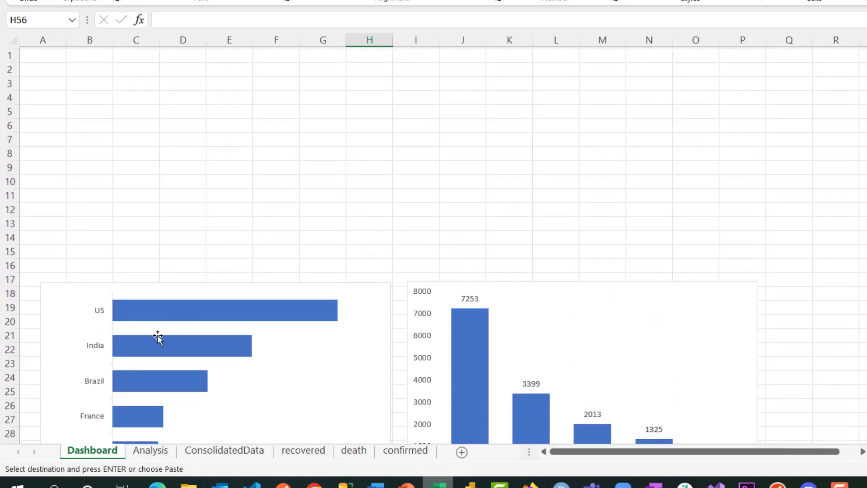
{"action": "left_click", "coordinate": [142, 453]}
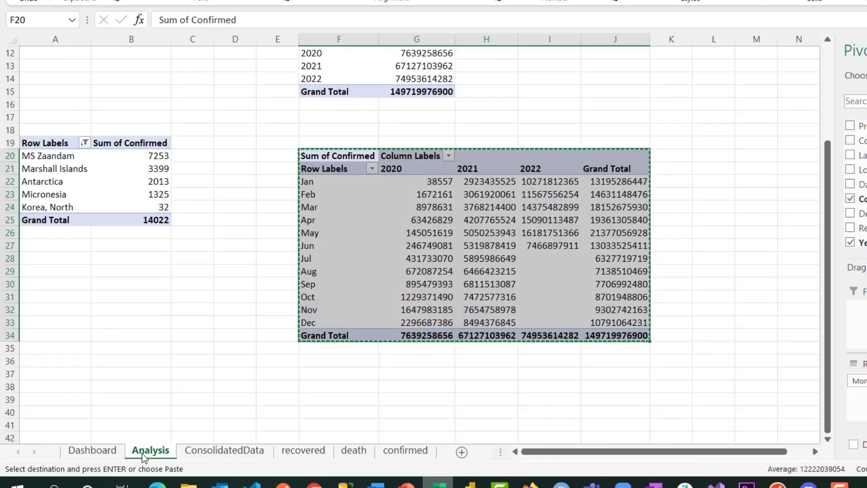
{"action": "scroll", "coordinate": [576, 93], "scroll_direction": "up", "scroll_amount": 4}
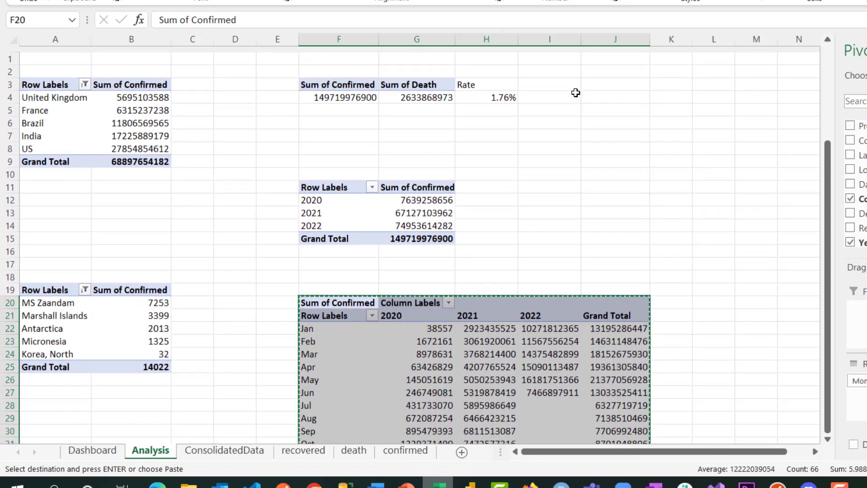
{"action": "scroll", "coordinate": [368, 97], "scroll_direction": "down", "scroll_amount": 1}
{"action": "left_click", "coordinate": [353, 94]}
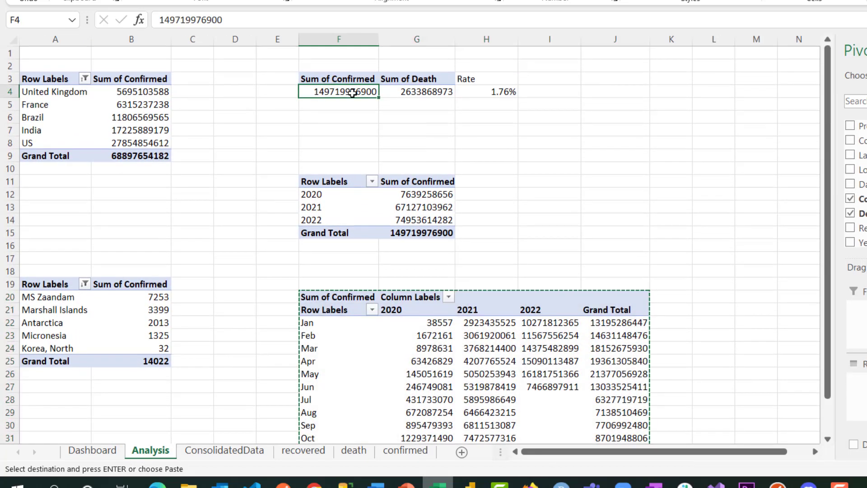
{"action": "left_click", "coordinate": [421, 92]}
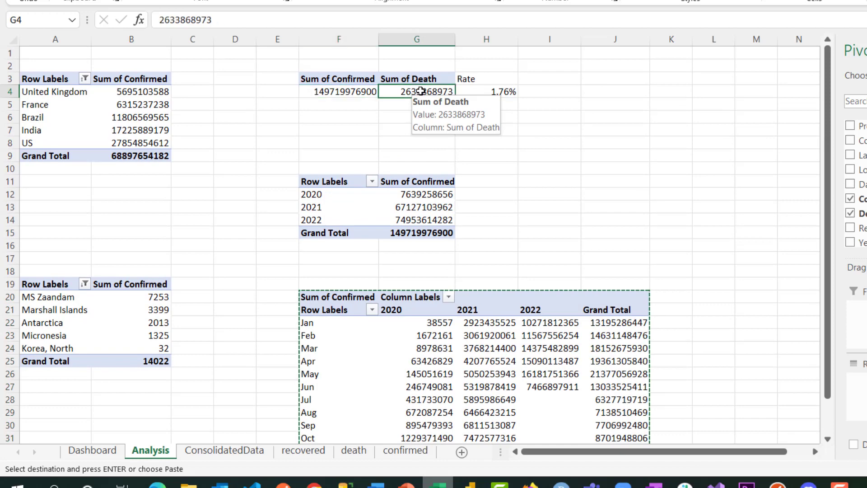
{"action": "left_click", "coordinate": [88, 451]}
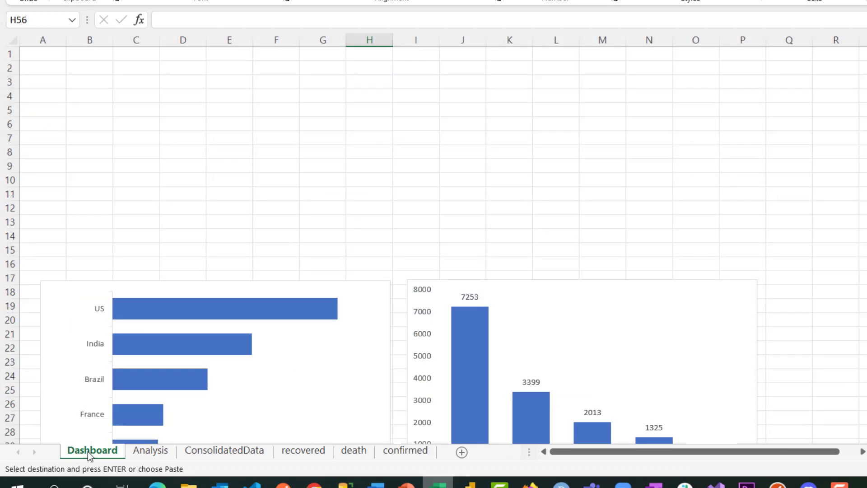
{"action": "left_click", "coordinate": [152, 123]}
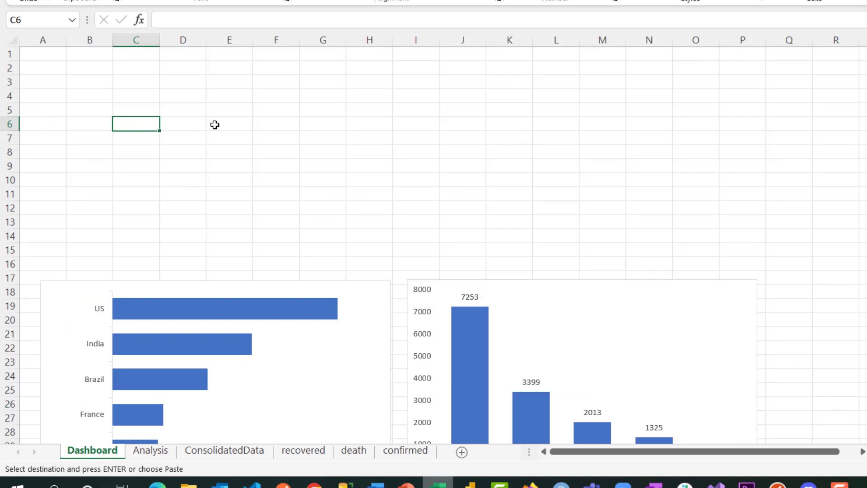
Enter a GETPIVOTDATA formula pulling the pivot's Sum of Confirmed total into C6.
{"action": "type", "text": "="}
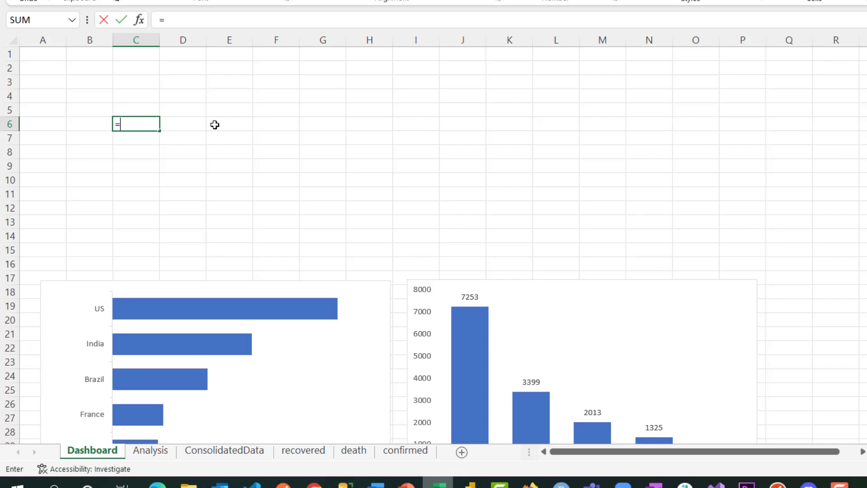
{"action": "left_click", "coordinate": [151, 451]}
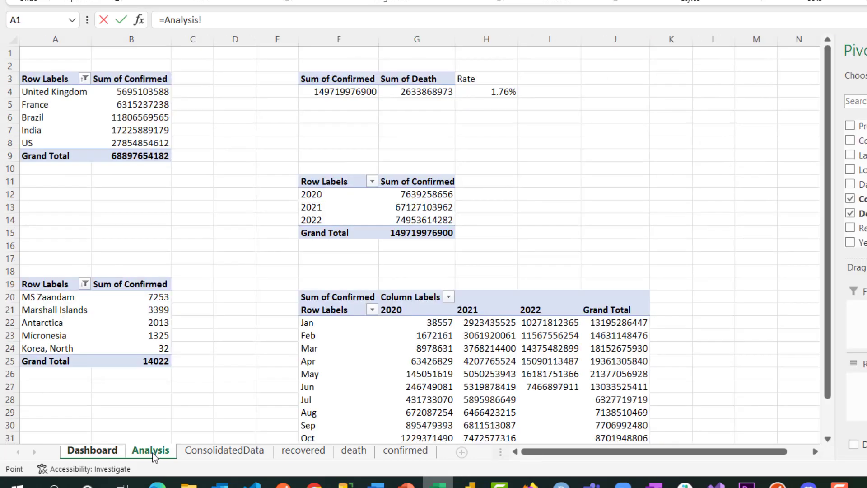
{"action": "left_click", "coordinate": [350, 93]}
{"action": "key", "text": "Return"}
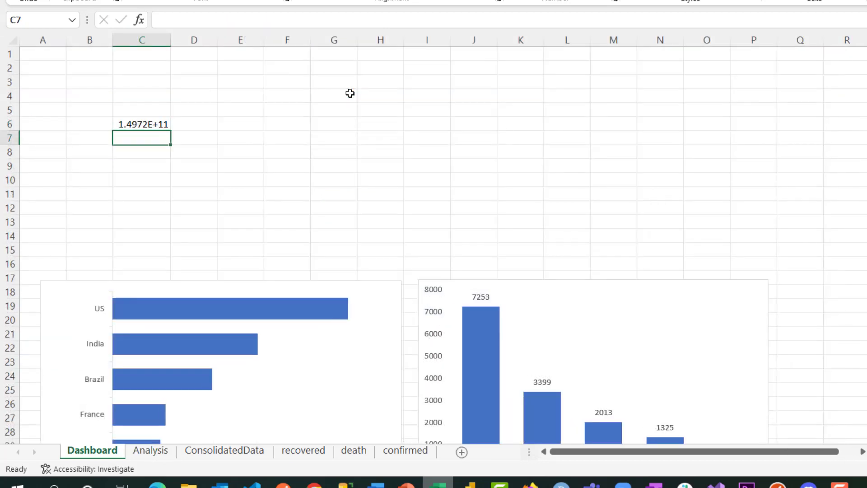
Widen column C and format the total as 149,719,976,900.00 with Comma Style.
{"action": "left_click", "coordinate": [161, 124]}
{"action": "left_click_drag", "start_coordinate": [172, 40], "coordinate": [200, 45]}
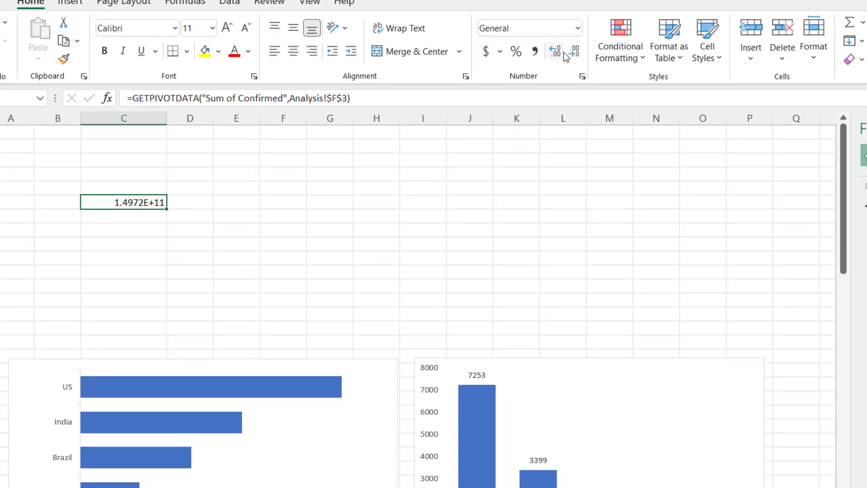
{"action": "left_click", "coordinate": [580, 8]}
{"action": "left_click", "coordinate": [560, 54]}
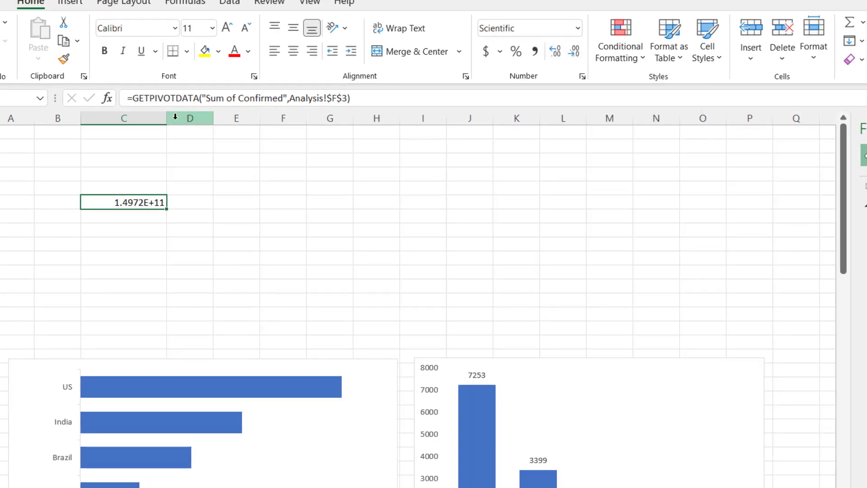
{"action": "left_click_drag", "start_coordinate": [168, 117], "coordinate": [219, 117]}
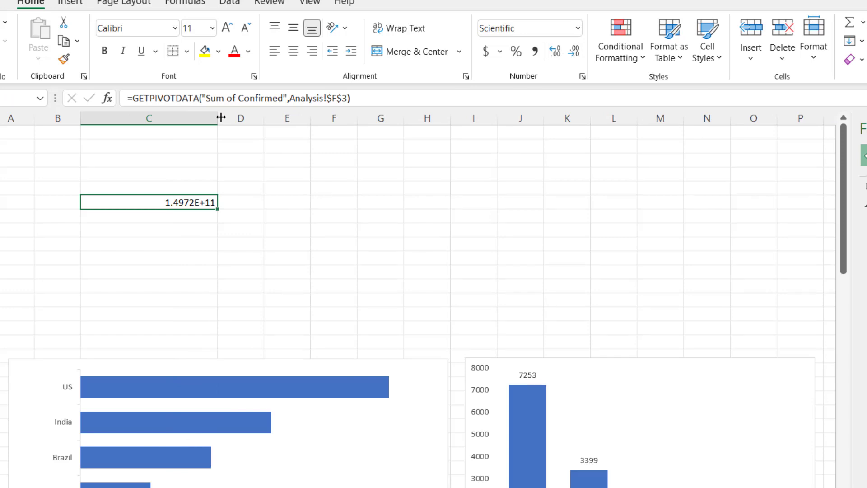
{"action": "left_click", "coordinate": [579, 28]}
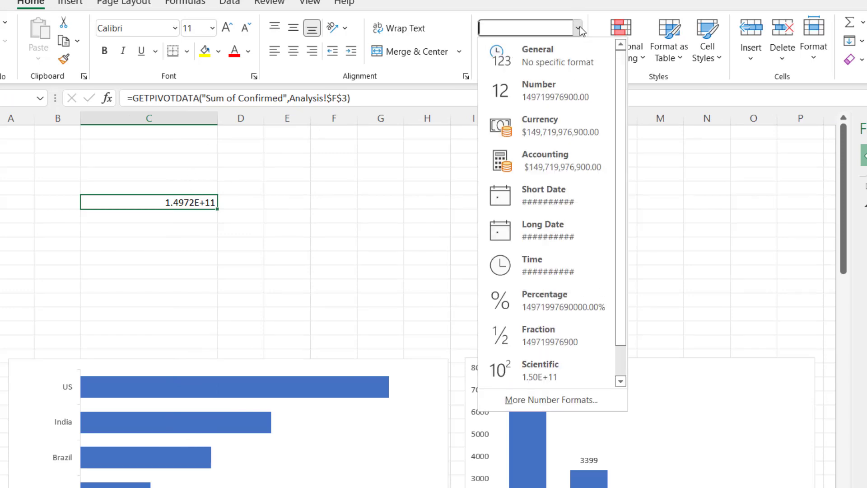
{"action": "left_click", "coordinate": [556, 88]}
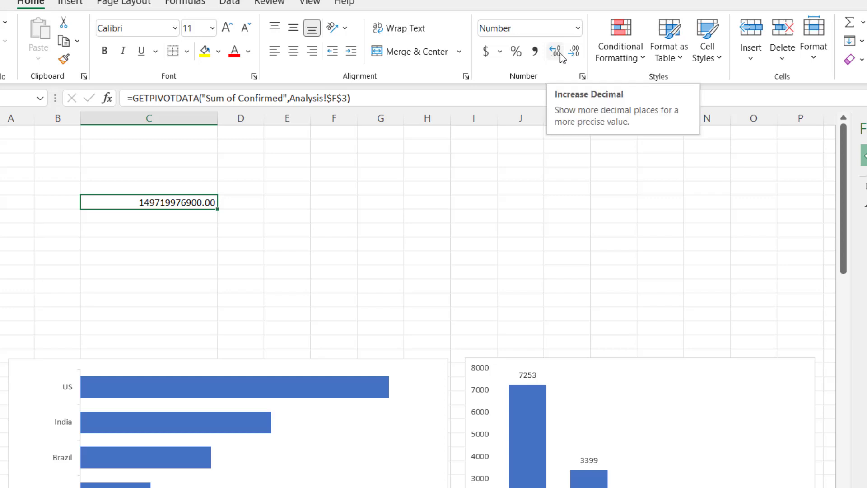
{"action": "left_click", "coordinate": [575, 53]}
{"action": "left_click", "coordinate": [575, 54]}
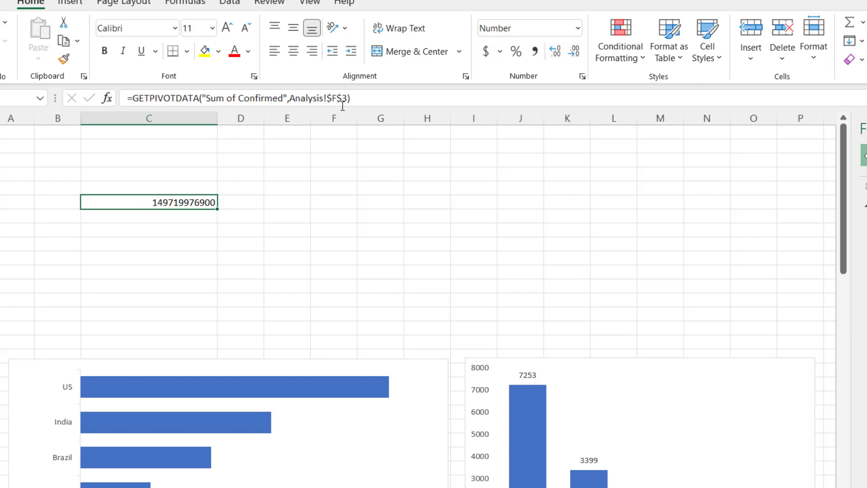
{"action": "left_click", "coordinate": [535, 51]}
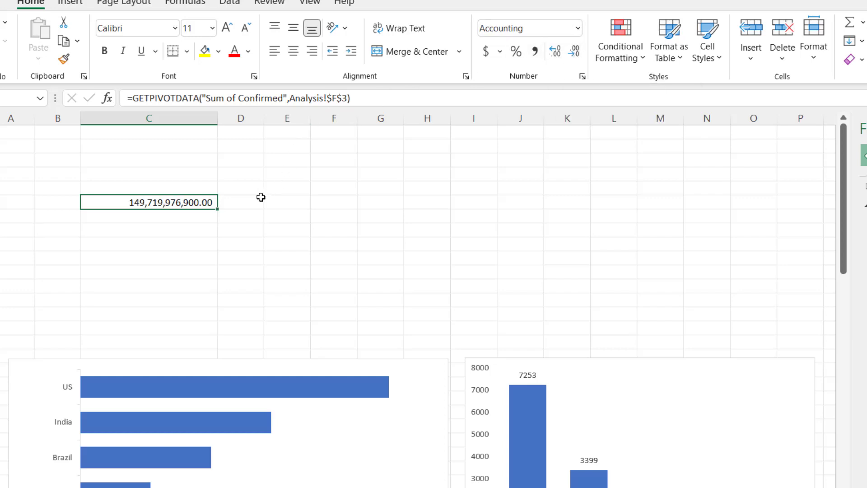
{"action": "left_click", "coordinate": [178, 187]}
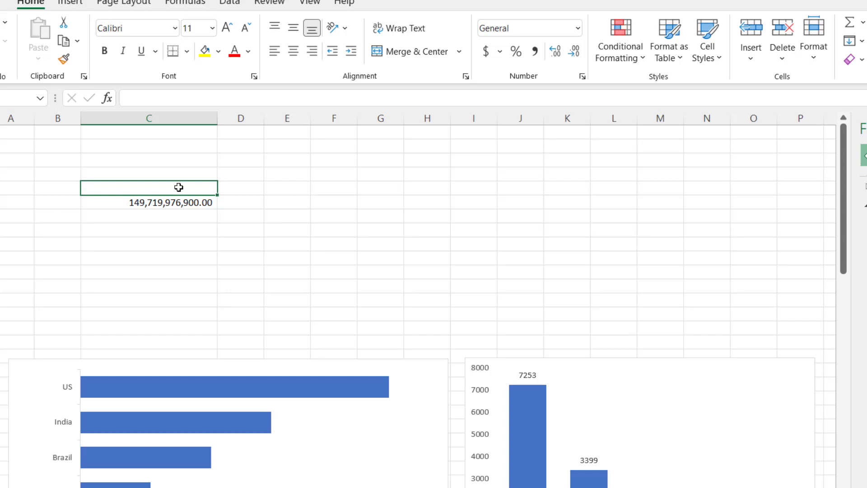
Enter the KPI headers 'Total Confirmed' and 'Total Death'.
{"action": "type", "text": "Total Confirmed"}
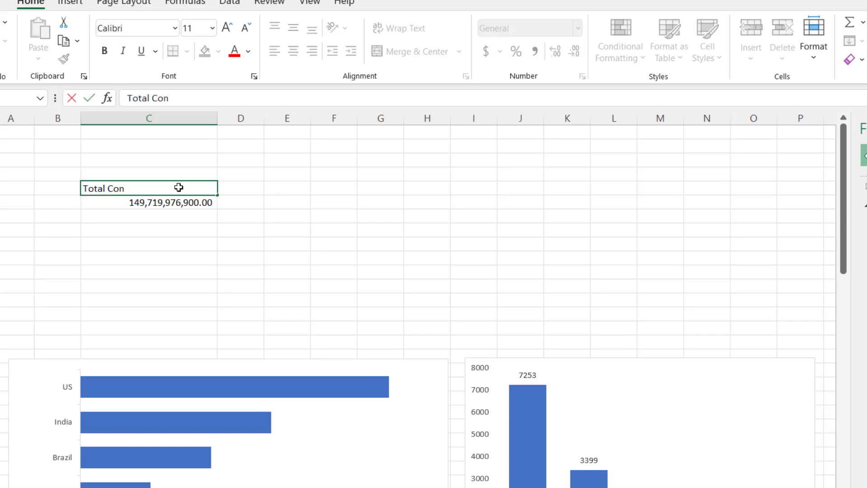
{"action": "key", "text": "Return"}
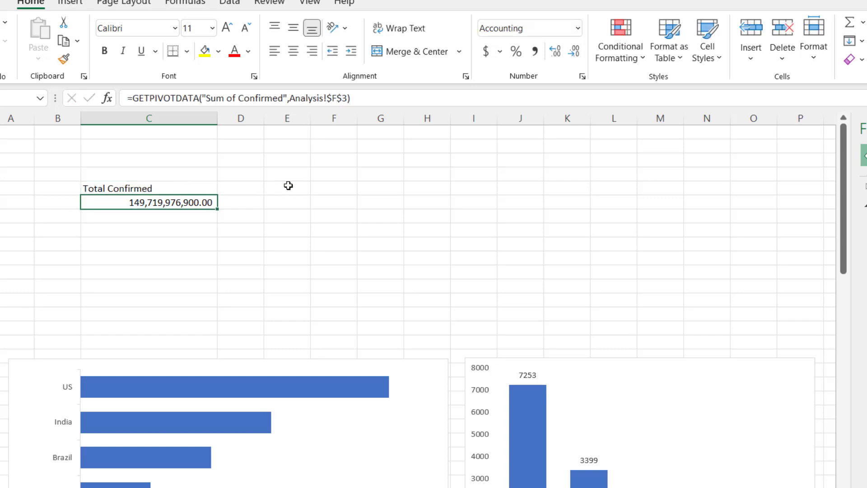
{"action": "left_click", "coordinate": [298, 186]}
{"action": "type", "text": "Total"}
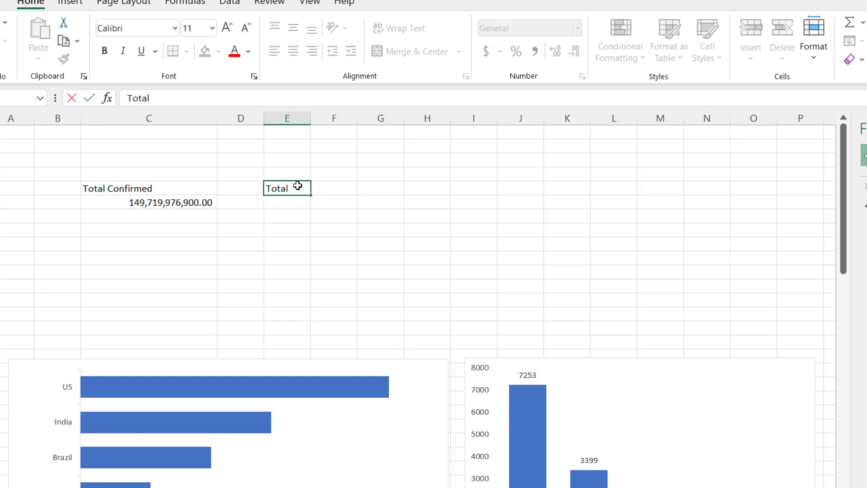
{"action": "type", "text": " Death"}
{"action": "key", "text": "Return"}
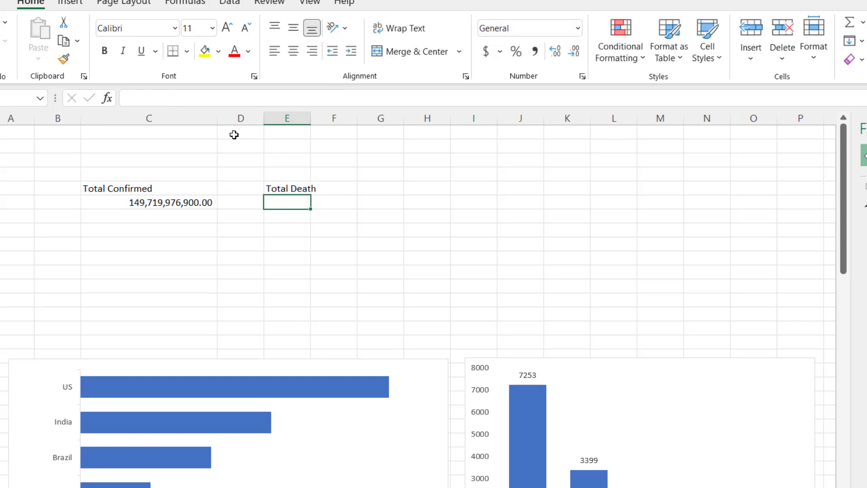
Link the cell below Total Death to the Analysis pivot's Sum of Death value.
{"action": "left_click", "coordinate": [182, 103]}
{"action": "type", "text": "="}
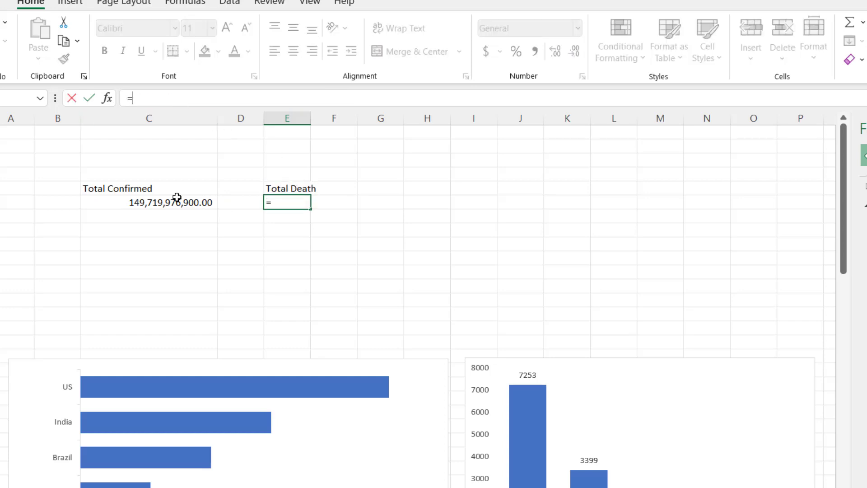
{"action": "key", "text": "ctrl+Page_Up"}
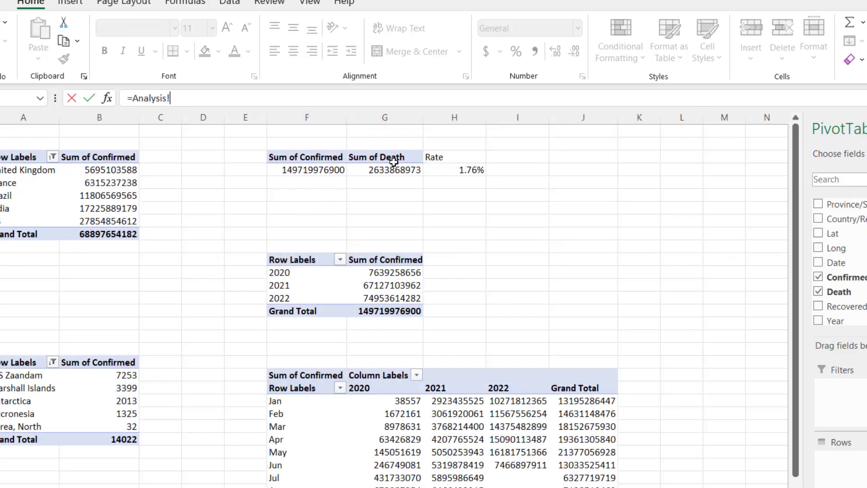
{"action": "left_click", "coordinate": [394, 170]}
{"action": "key", "text": "Return"}
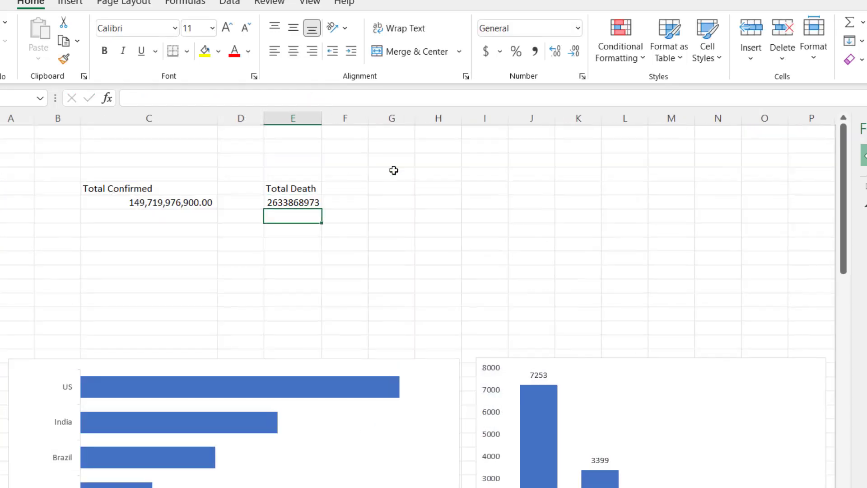
Add a 'Rate' heading and link the cell below it to the 1.76% rate on Analysis.
{"action": "left_click", "coordinate": [350, 188]}
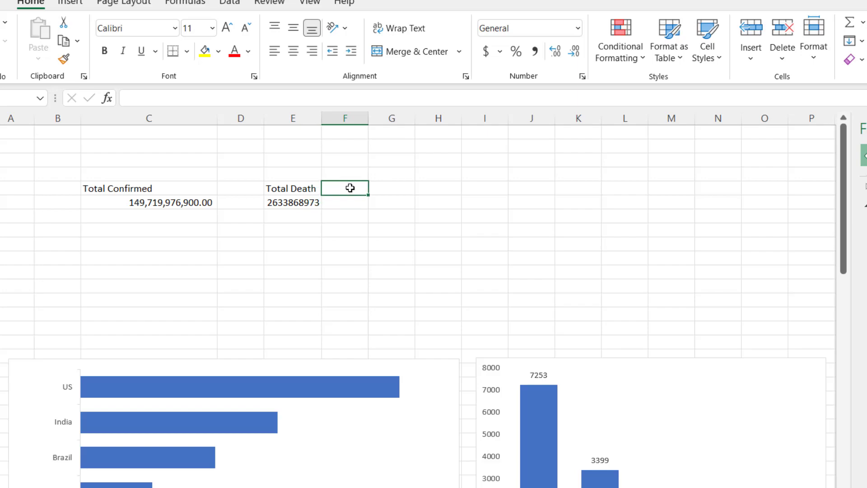
{"action": "type", "text": "Rate"}
{"action": "key", "text": "Return"}
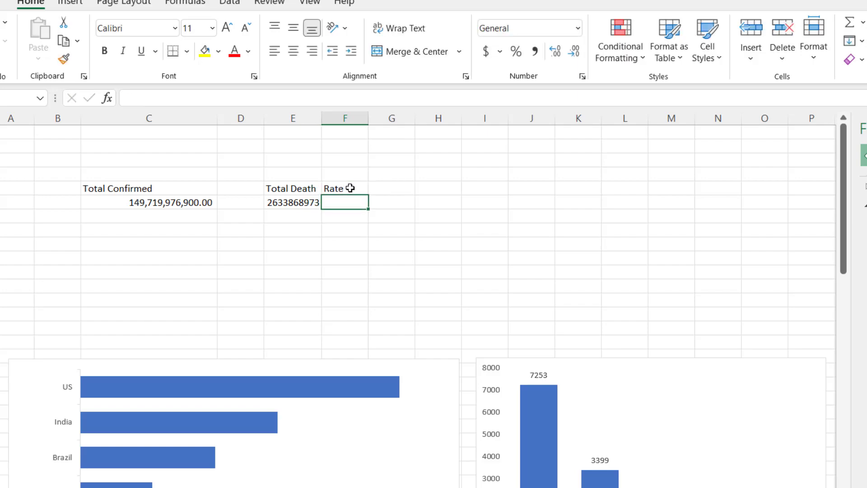
{"action": "type", "text": "="}
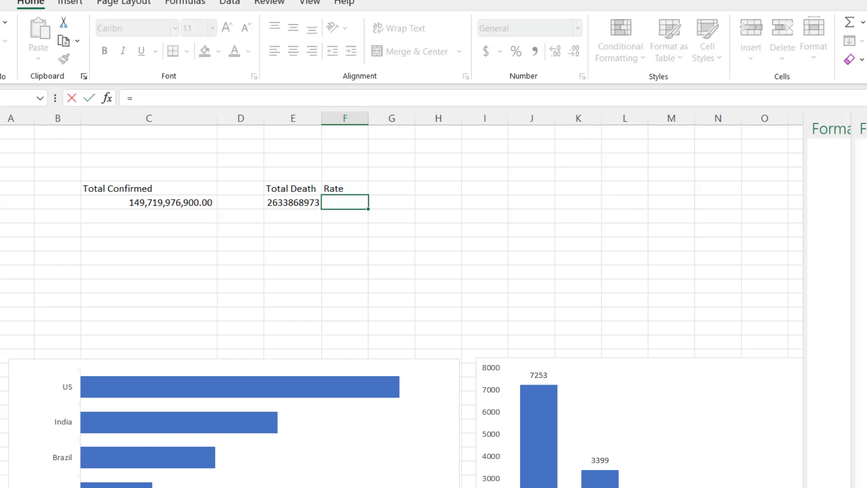
{"action": "key", "text": "ctrl+Page_Down"}
{"action": "left_click", "coordinate": [472, 171]}
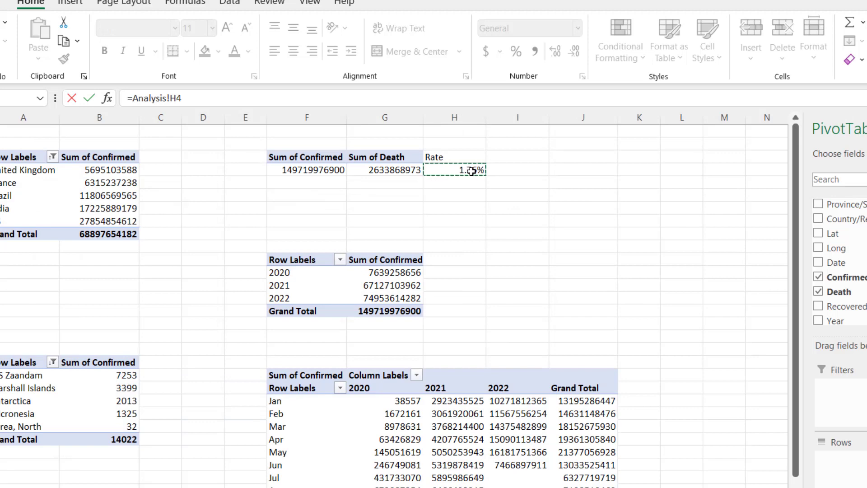
{"action": "key", "text": "Return"}
Resize the yearly confirmed bar chart on the Dashboard and turn on Data Labels for its bars.
{"action": "scroll", "coordinate": [472, 277], "scroll_direction": "down", "scroll_amount": 15}
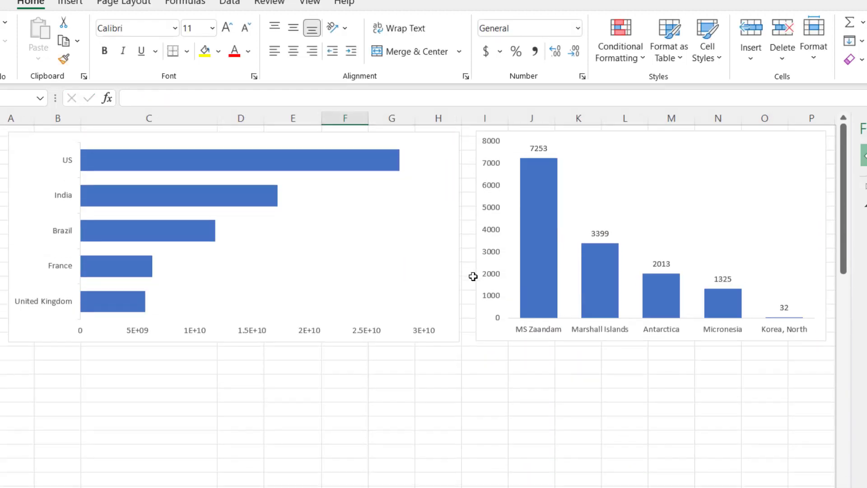
{"action": "scroll", "coordinate": [473, 277], "scroll_direction": "up", "scroll_amount": 3}
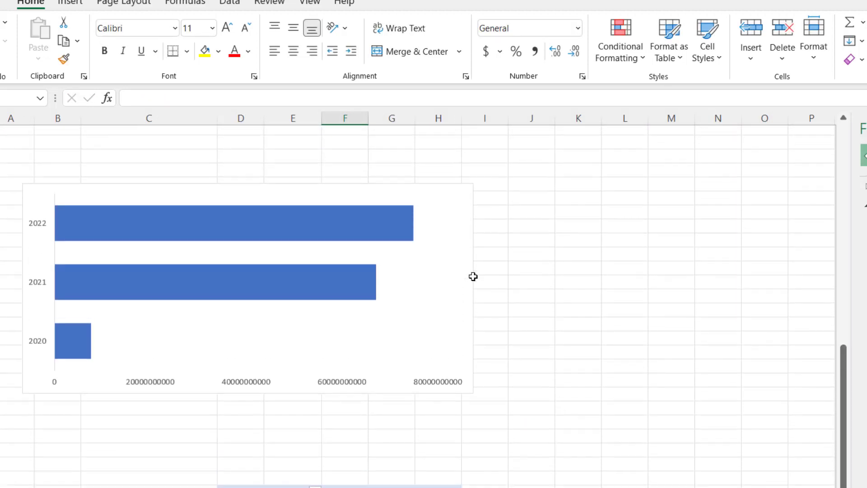
{"action": "left_click", "coordinate": [454, 244]}
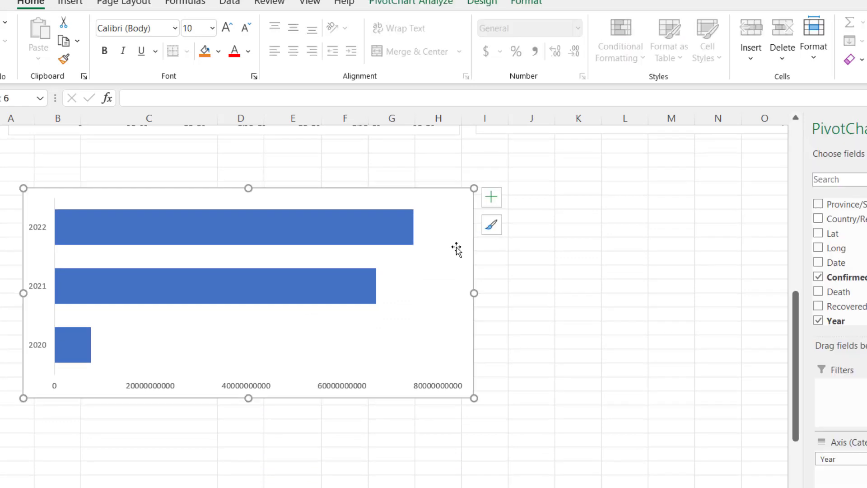
{"action": "left_click_drag", "start_coordinate": [472, 292], "coordinate": [284, 281]}
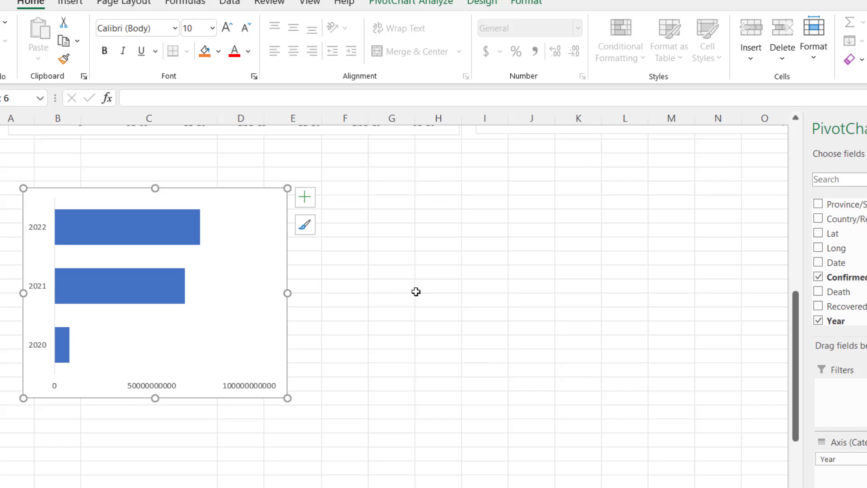
{"action": "left_click", "coordinate": [306, 198]}
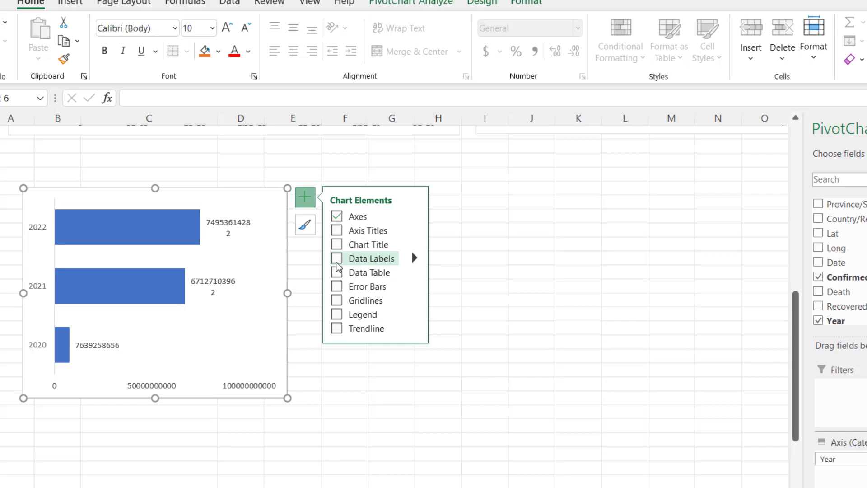
{"action": "left_click", "coordinate": [336, 258]}
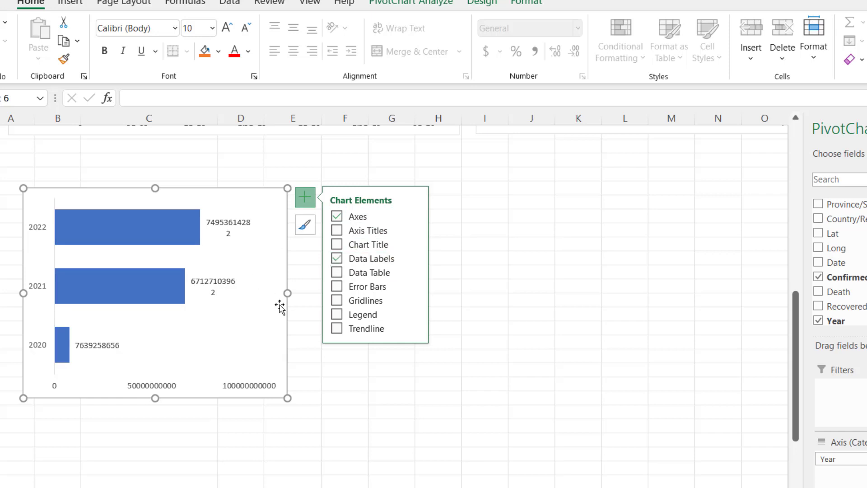
{"action": "left_click_drag", "start_coordinate": [288, 293], "coordinate": [323, 296]}
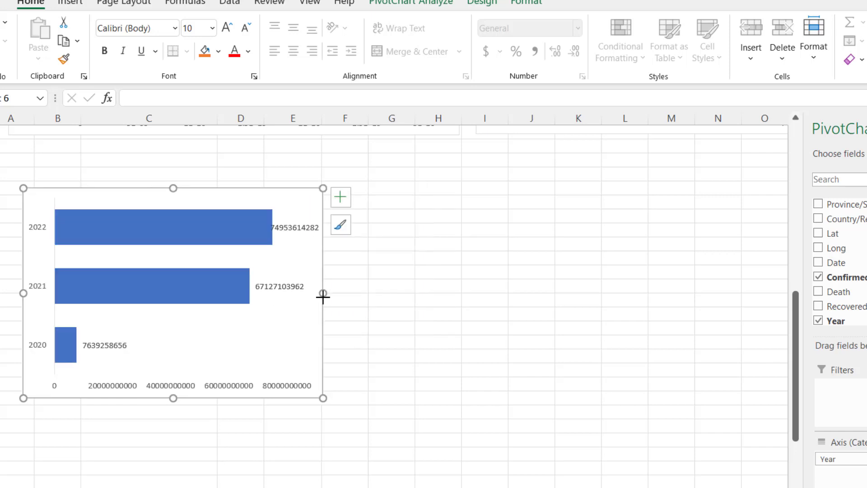
{"action": "left_click", "coordinate": [459, 306]}
{"action": "scroll", "coordinate": [459, 306], "scroll_direction": "up", "scroll_amount": 7}
{"action": "scroll", "coordinate": [459, 307], "scroll_direction": "up", "scroll_amount": 3}
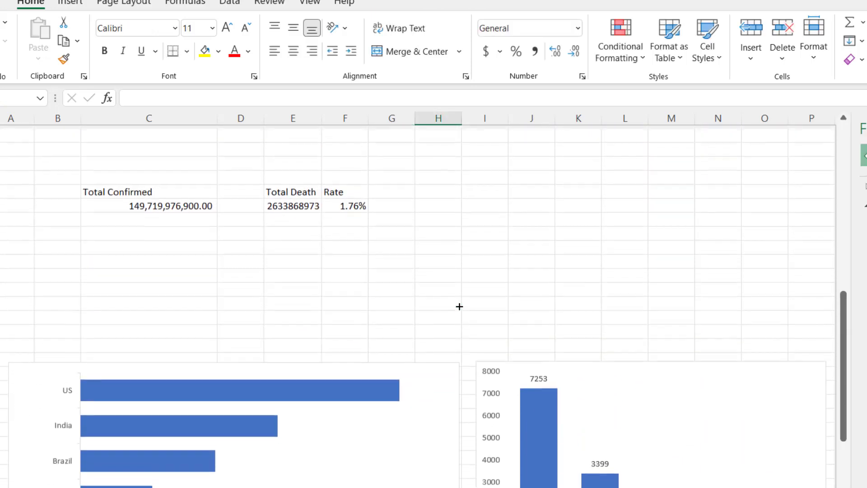
{"action": "scroll", "coordinate": [460, 306], "scroll_direction": "down", "scroll_amount": 1}
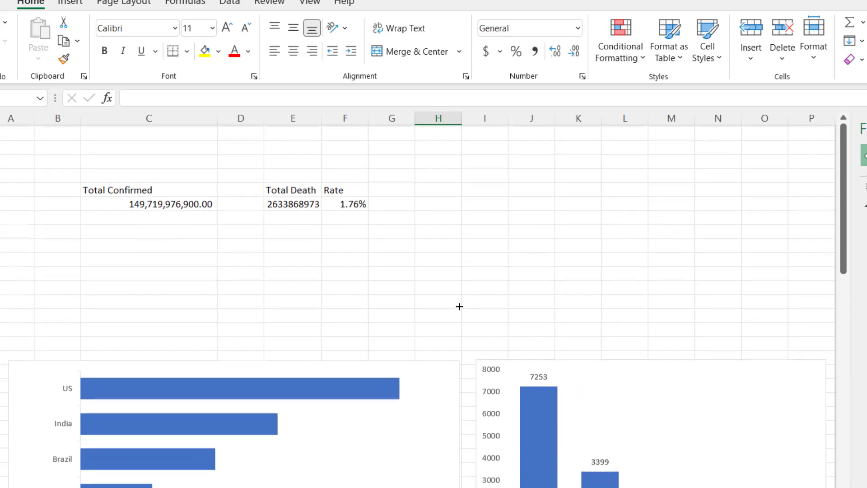
{"action": "scroll", "coordinate": [459, 306], "scroll_direction": "up", "scroll_amount": 1}
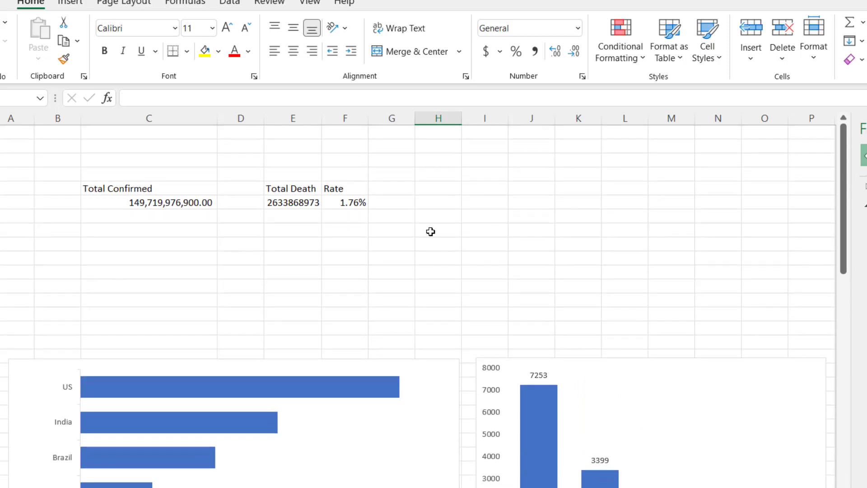